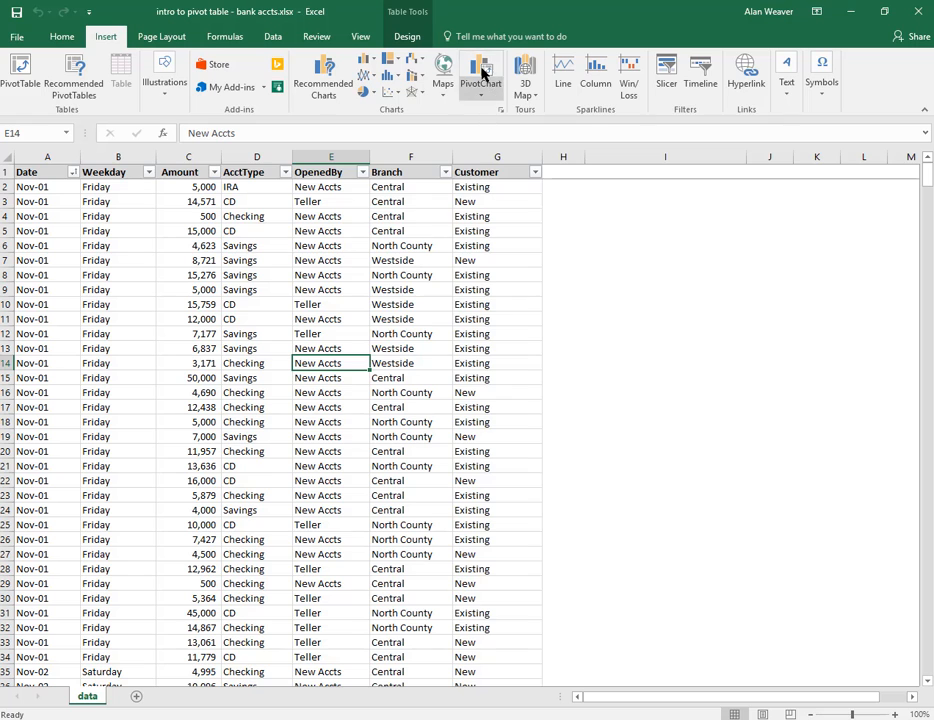
# Step: Create a PivotChart from Table1 on a new worksheet, with Branch as legend, Amount as summed values and AcctType as axis
pyautogui.click(482, 69)
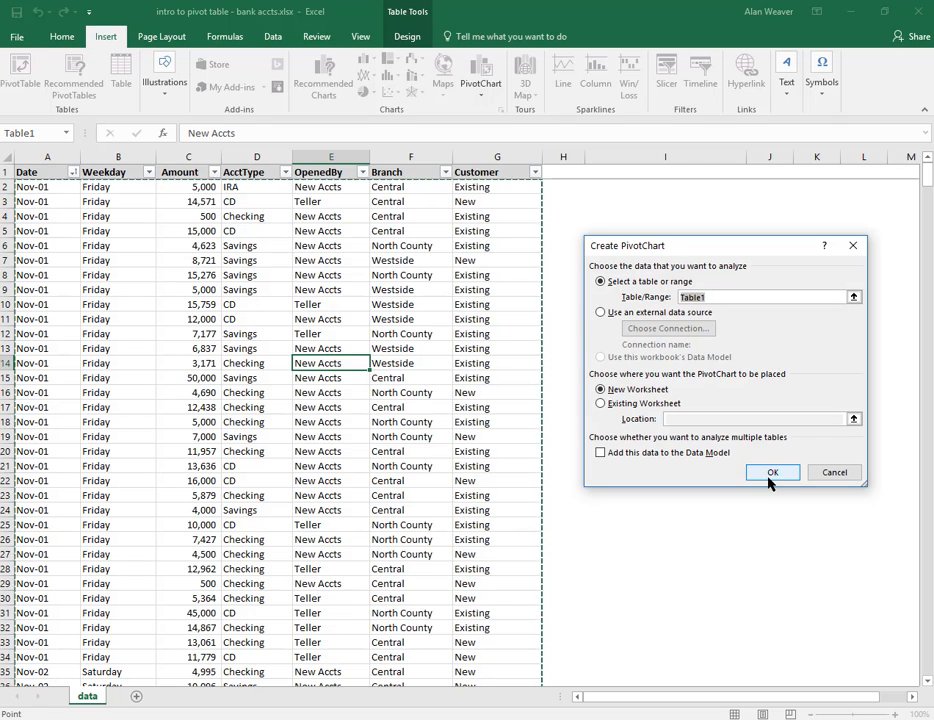
pyautogui.click(770, 476)
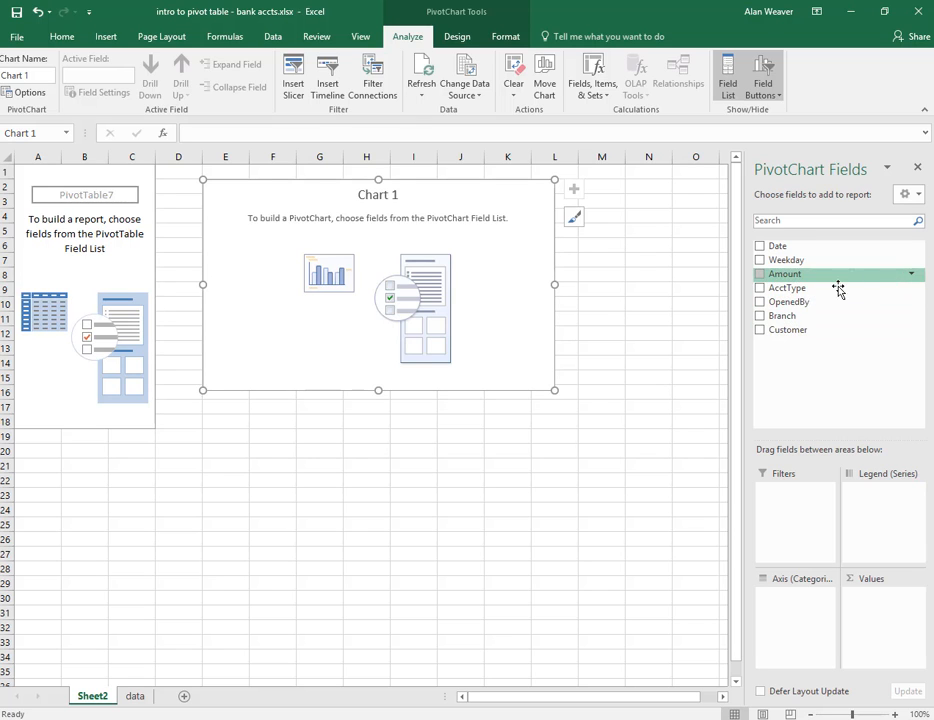
pyautogui.moveTo(797, 318); pyautogui.dragTo(894, 508)
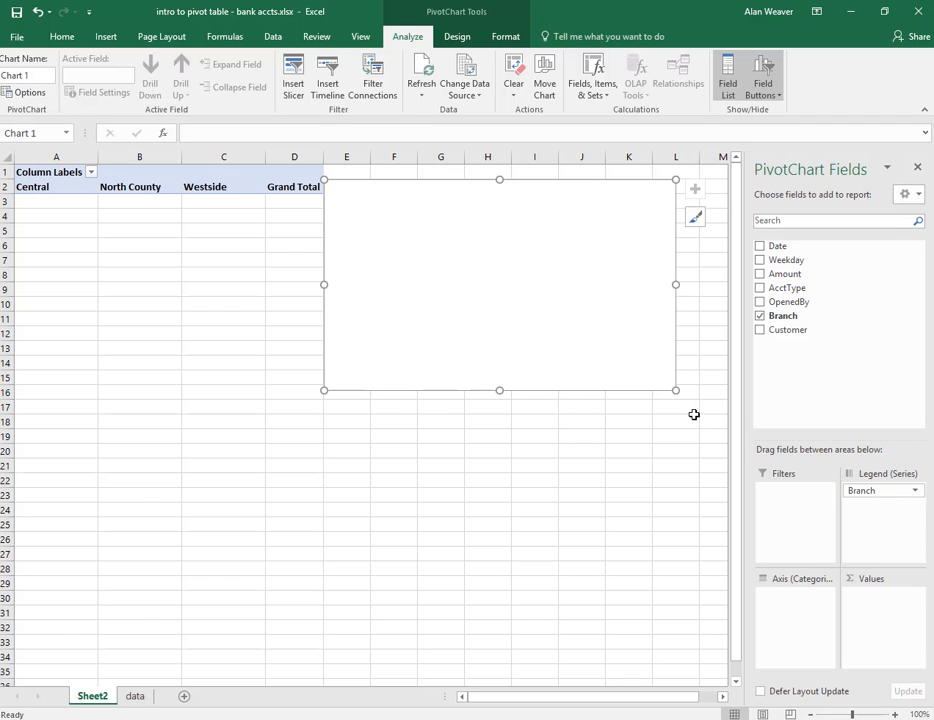
pyautogui.moveTo(770, 274); pyautogui.dragTo(884, 611)
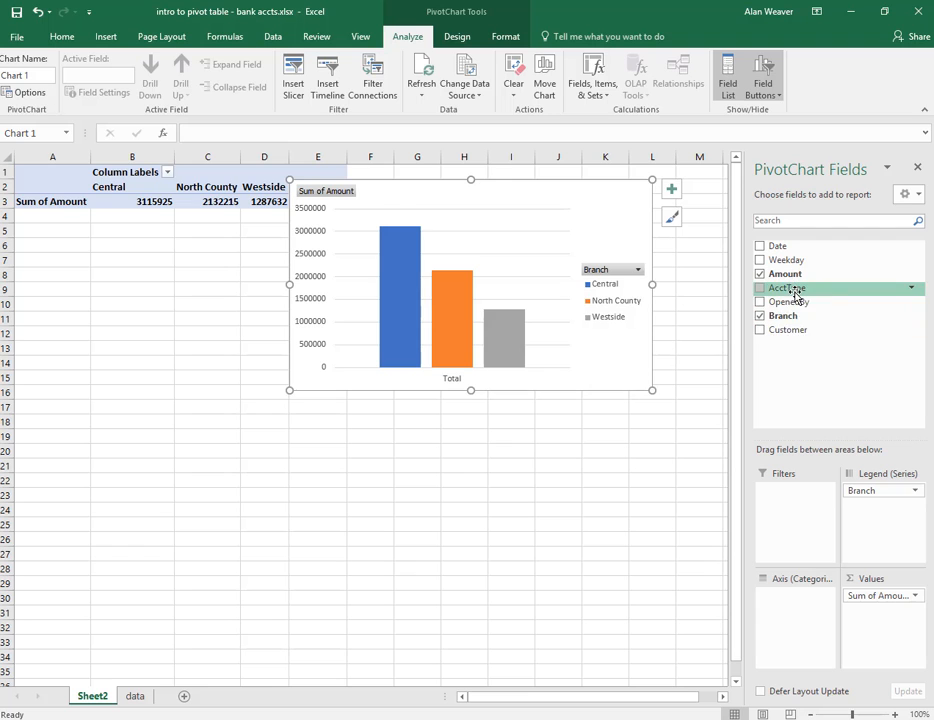
pyautogui.moveTo(798, 289); pyautogui.dragTo(810, 612)
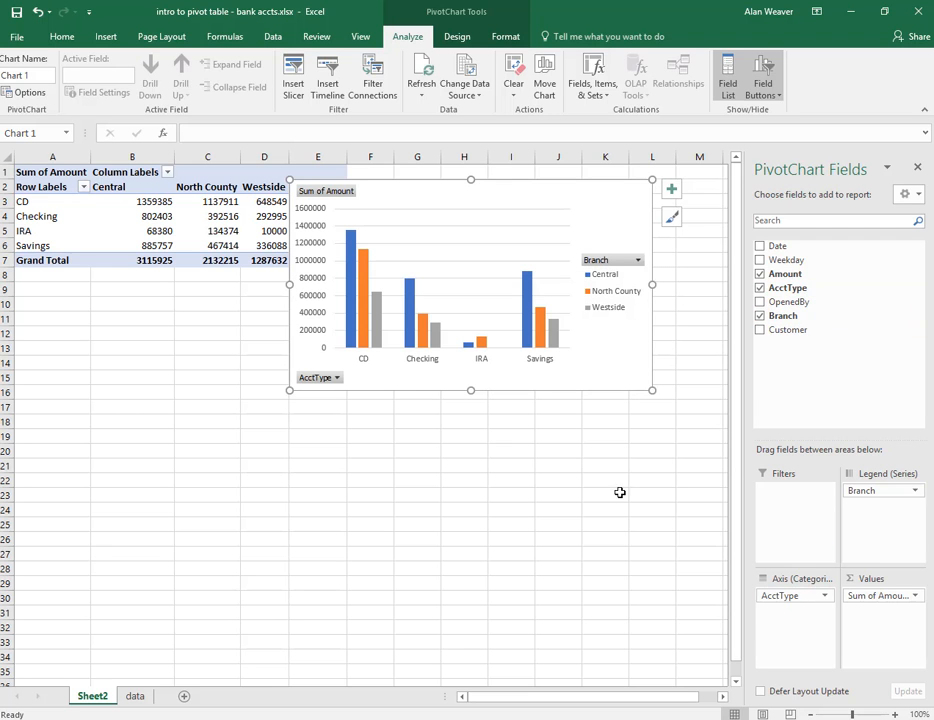
# Step: Move the chart below the pivot table and enlarge it to cover about rows 10 to 30
pyautogui.moveTo(546, 192); pyautogui.dragTo(298, 315)
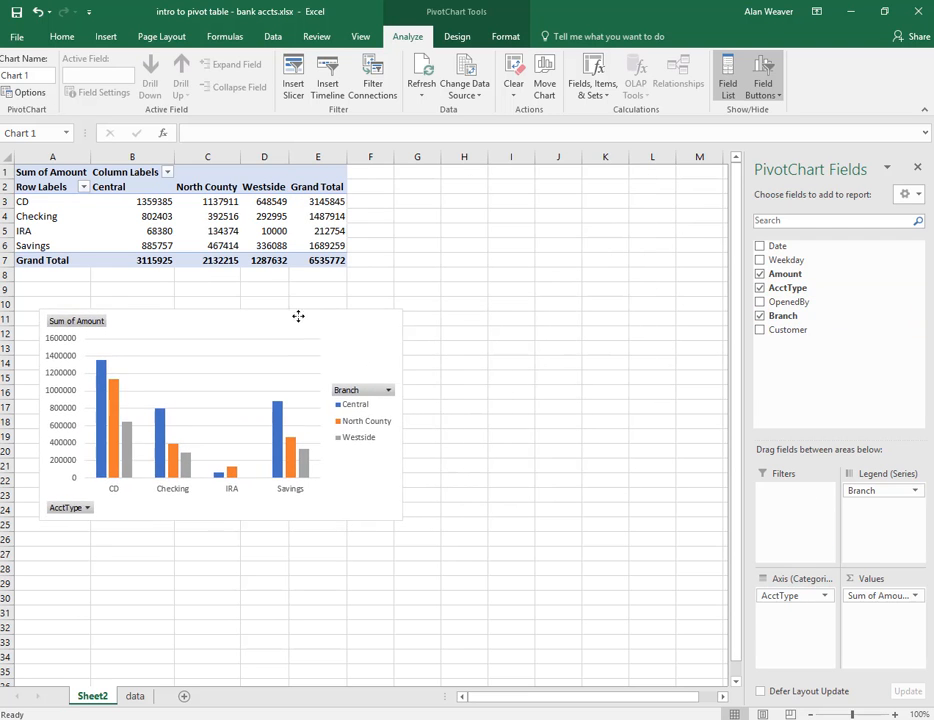
pyautogui.moveTo(405, 309); pyautogui.dragTo(523, 296)
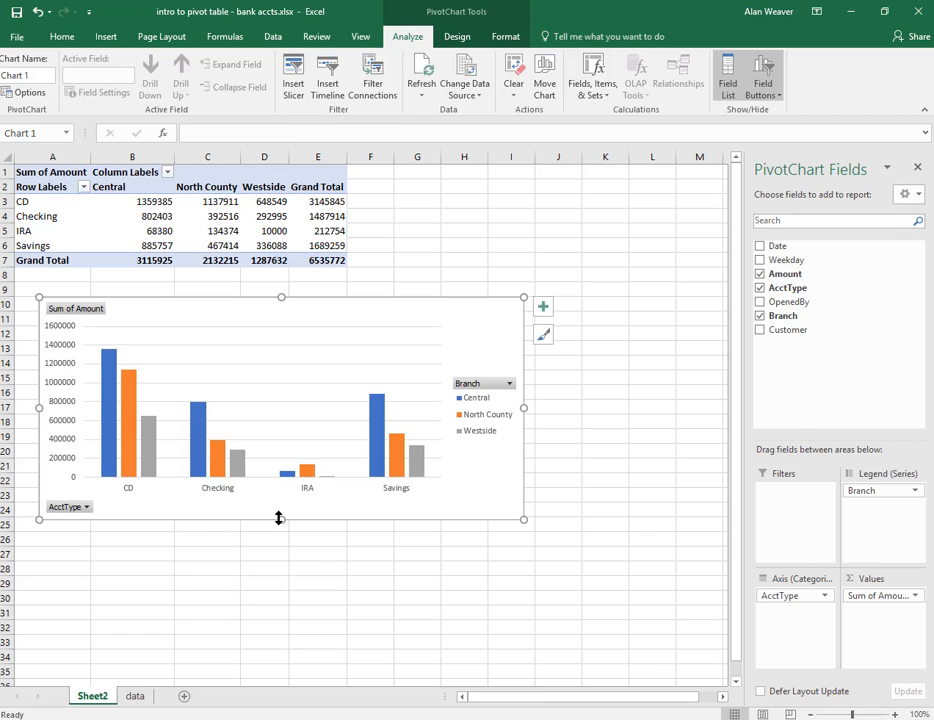
pyautogui.moveTo(281, 519); pyautogui.dragTo(300, 597)
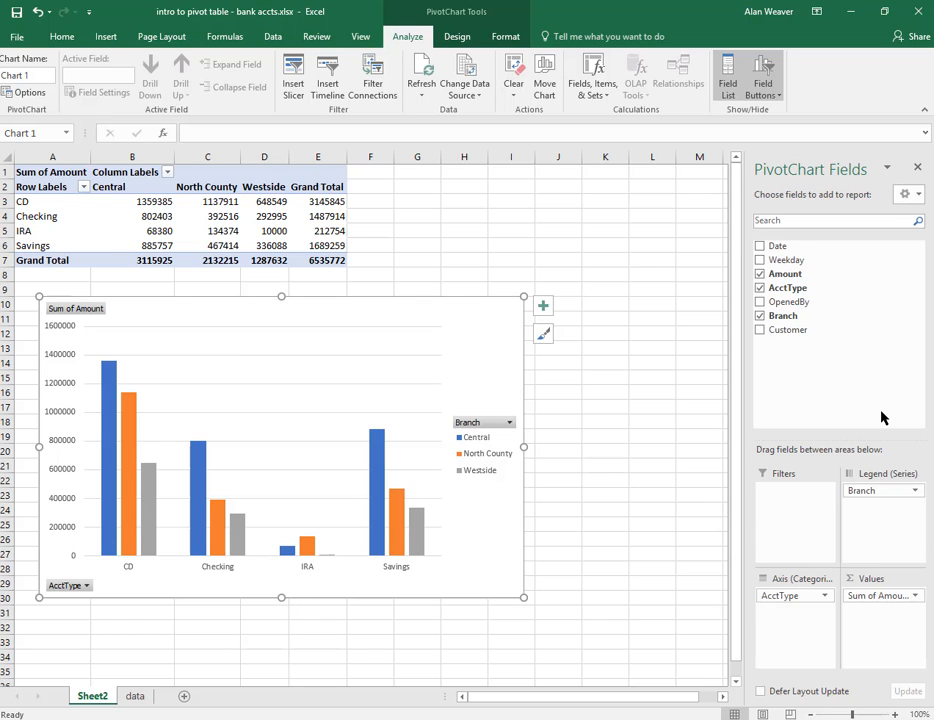
# Step: Filter the chart's Branch legend to exclude North County
pyautogui.click(510, 424)
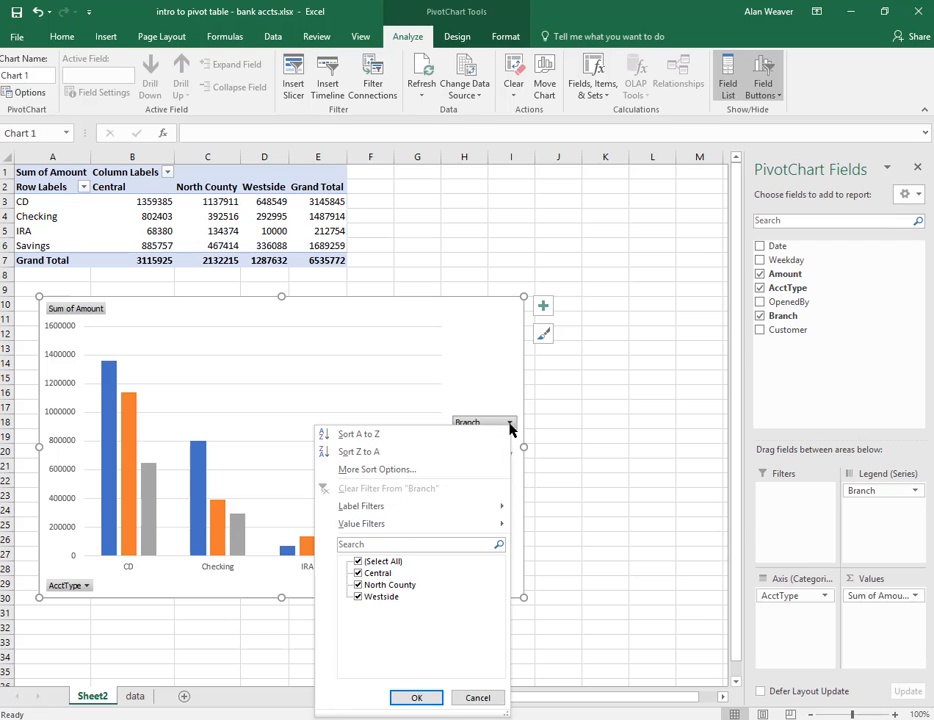
pyautogui.click(357, 585)
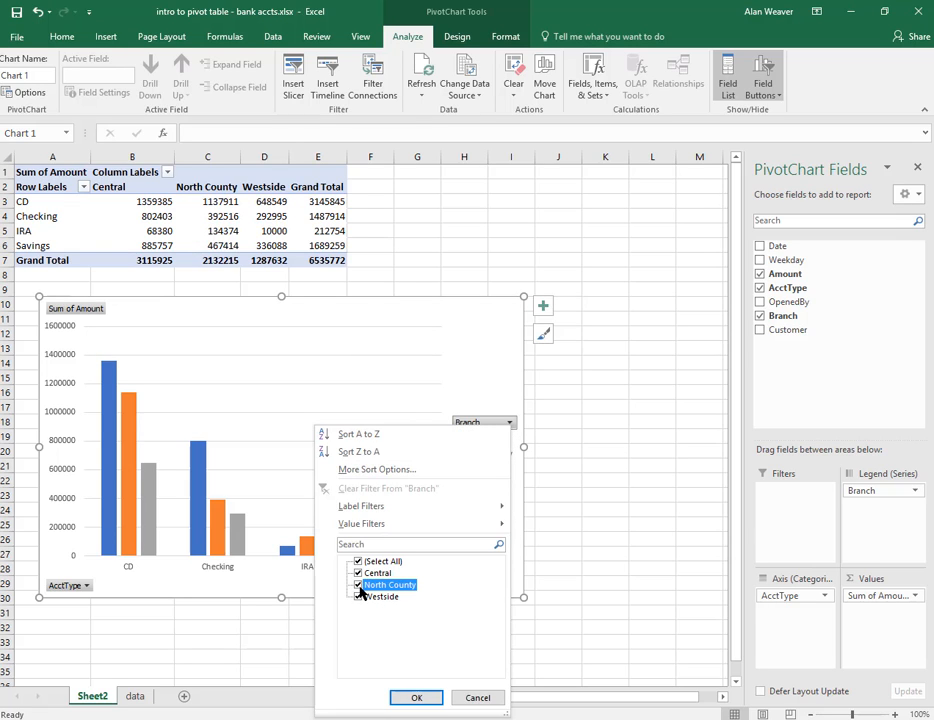
pyautogui.click(424, 698)
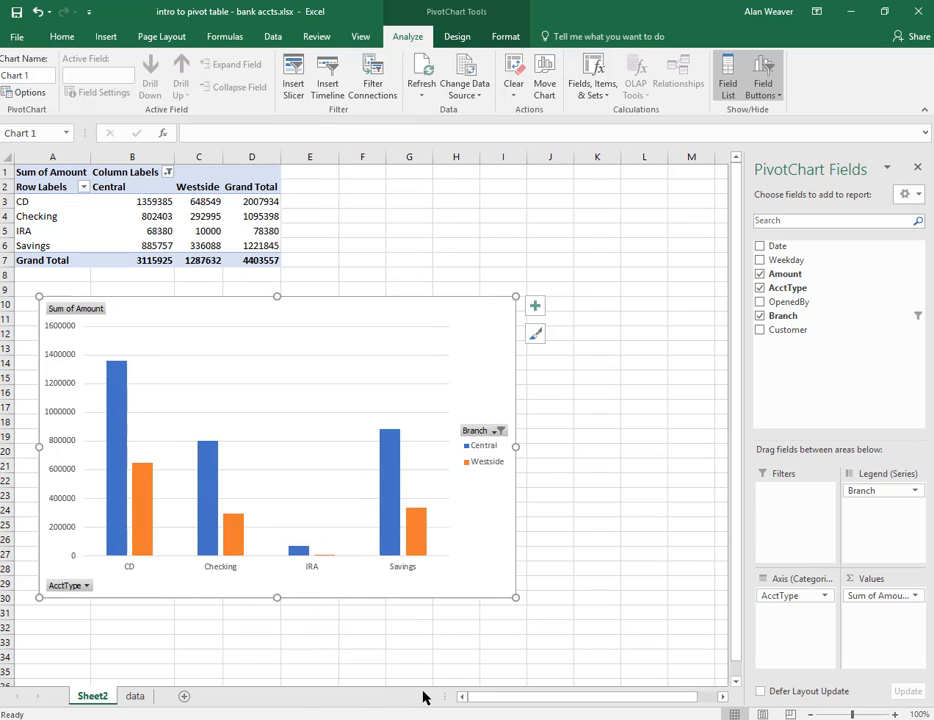
# Step: Add axis titles to both the primary horizontal and primary vertical axes of the chart
pyautogui.click(538, 308)
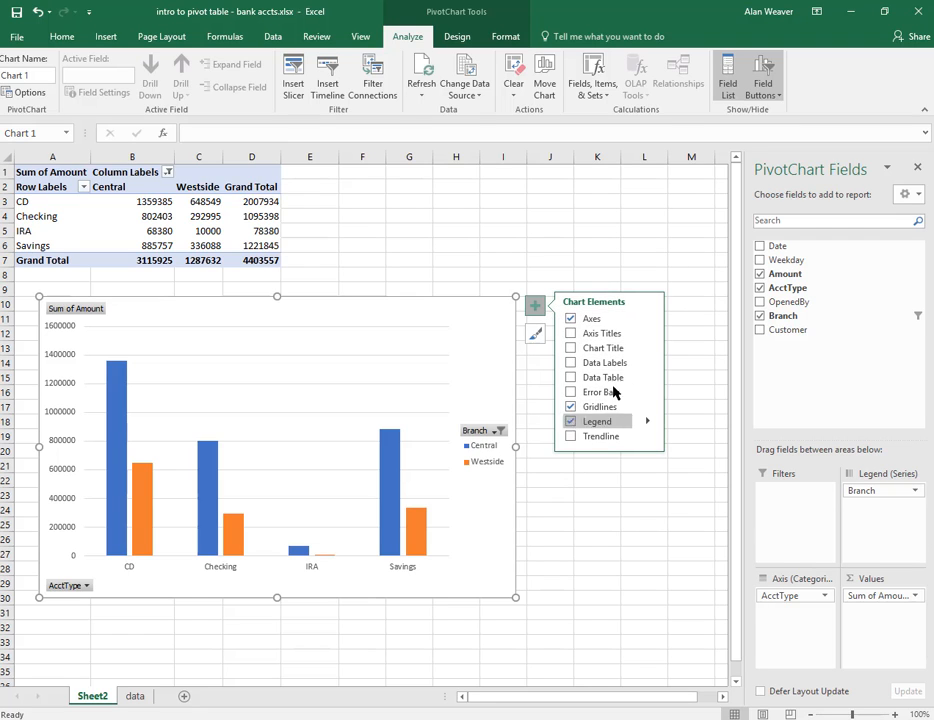
pyautogui.click(570, 333)
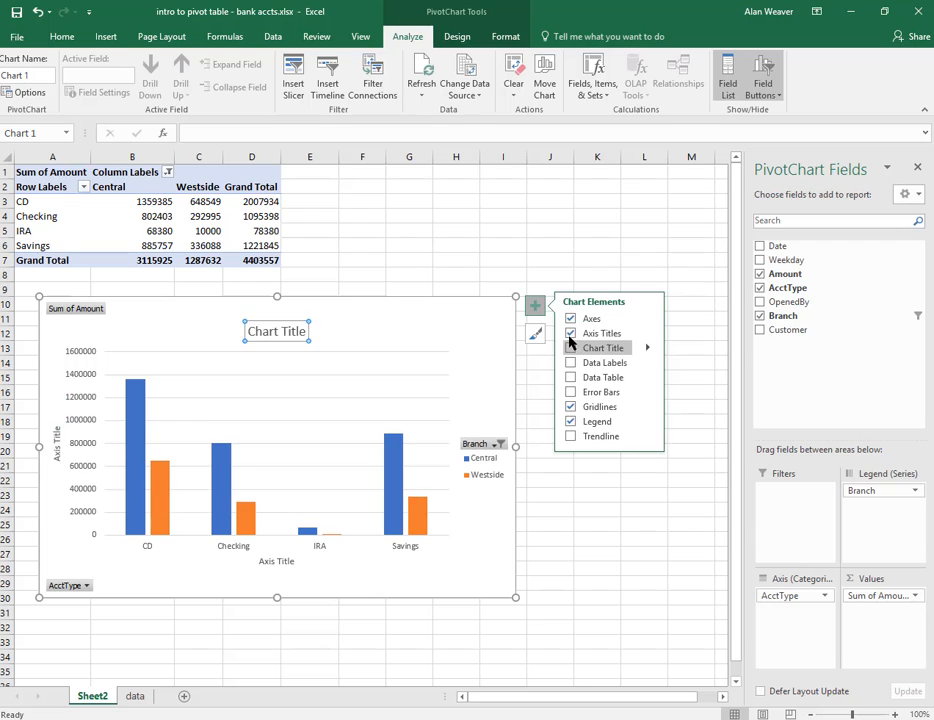
pyautogui.click(646, 336)
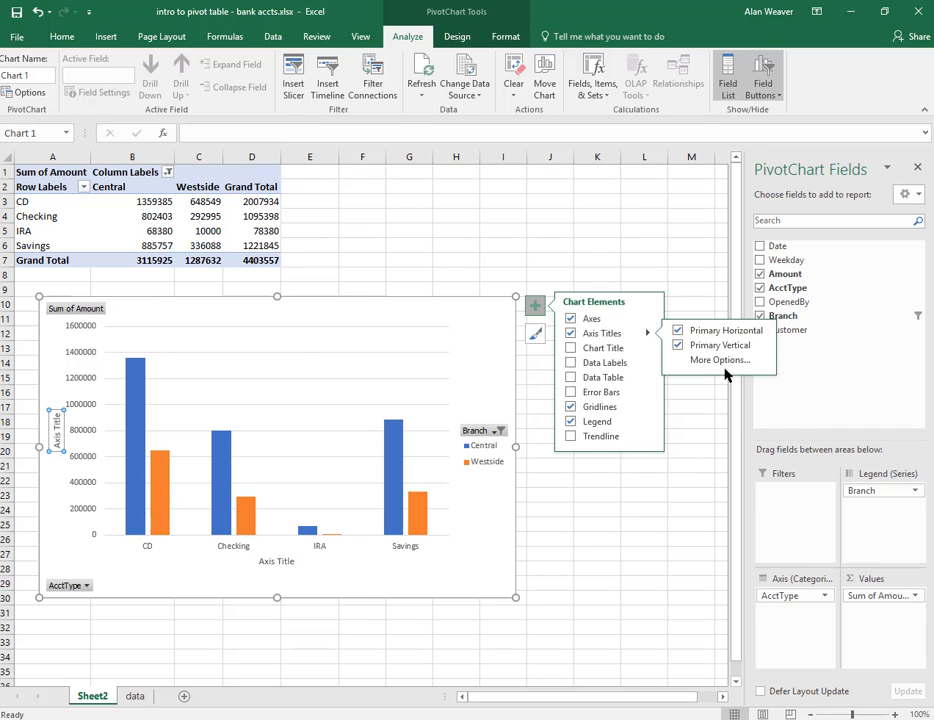
pyautogui.click(688, 452)
pyautogui.click(288, 568)
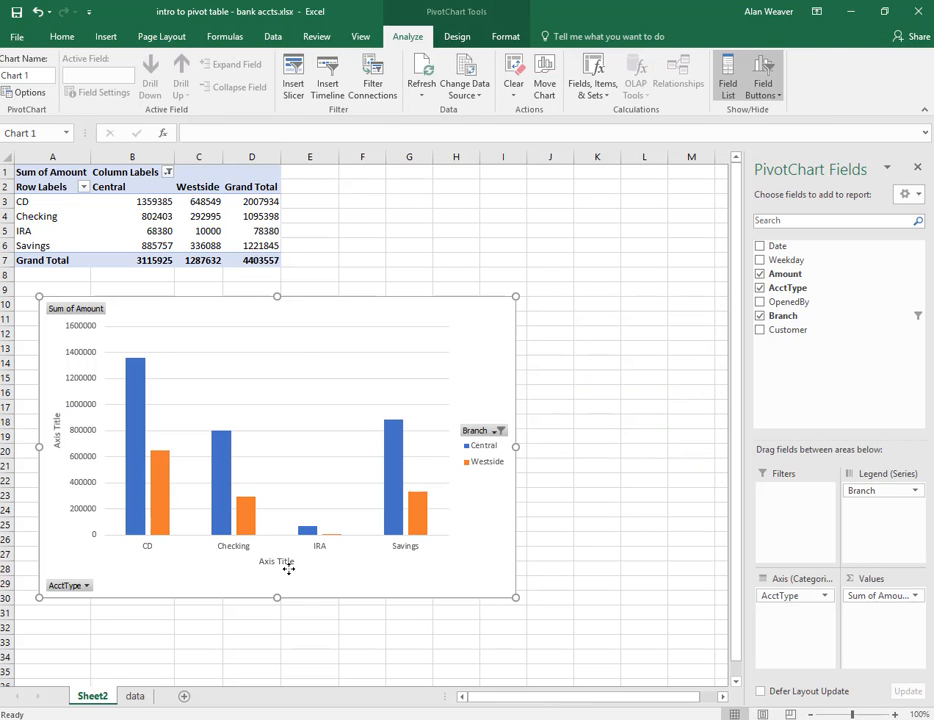
pyautogui.click(286, 562)
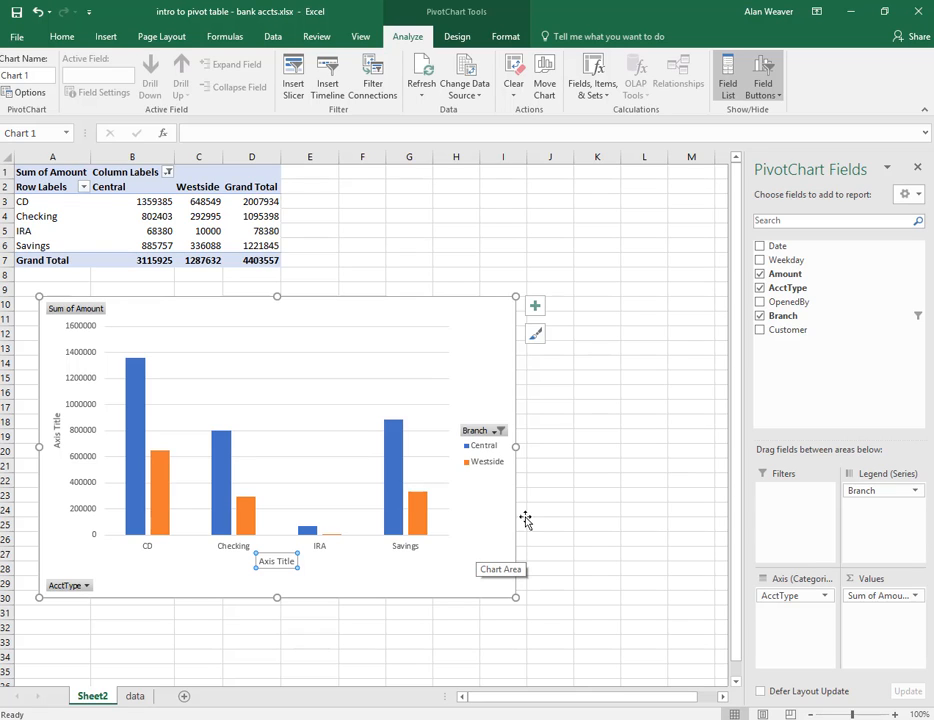
pyautogui.click(57, 437)
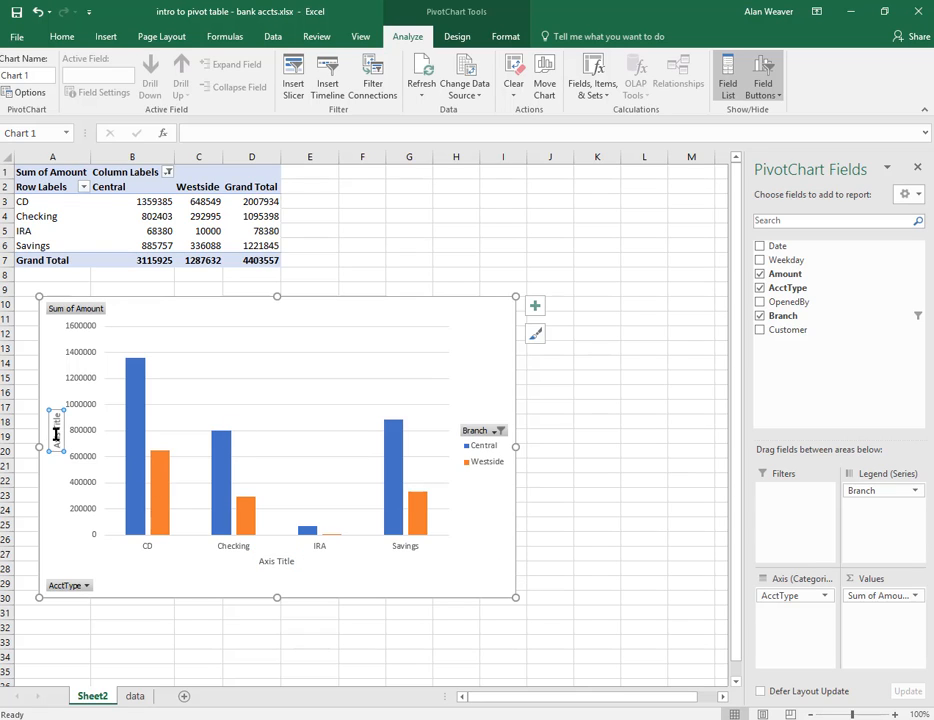
pyautogui.click(597, 428)
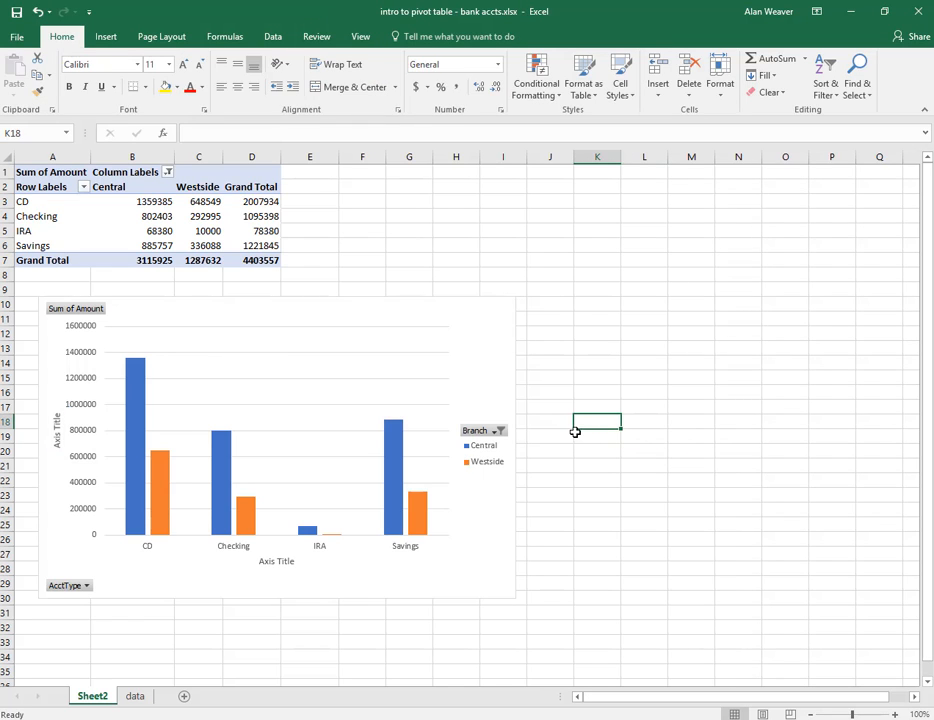
pyautogui.click(480, 358)
pyautogui.click(584, 390)
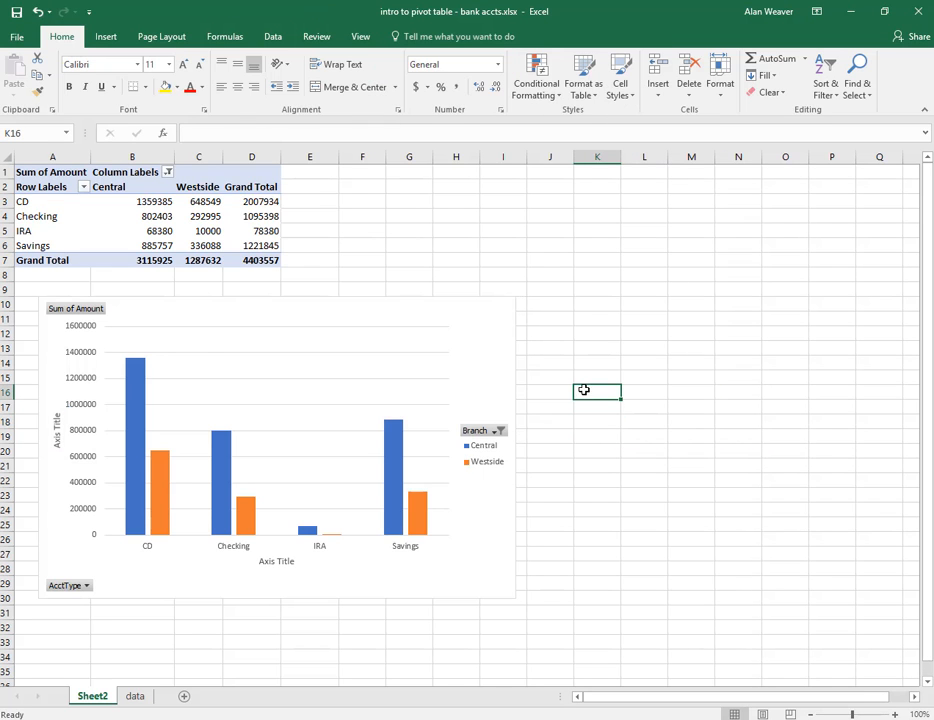
# Step: Include North County in the chart's Branch filter again
pyautogui.click(434, 332)
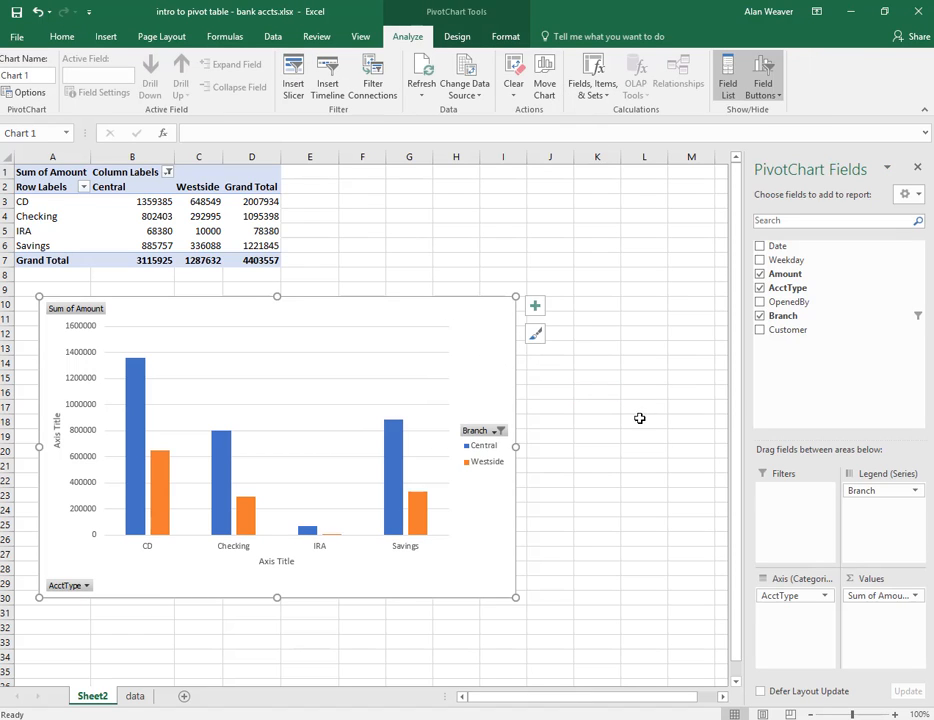
pyautogui.click(499, 430)
pyautogui.click(343, 299)
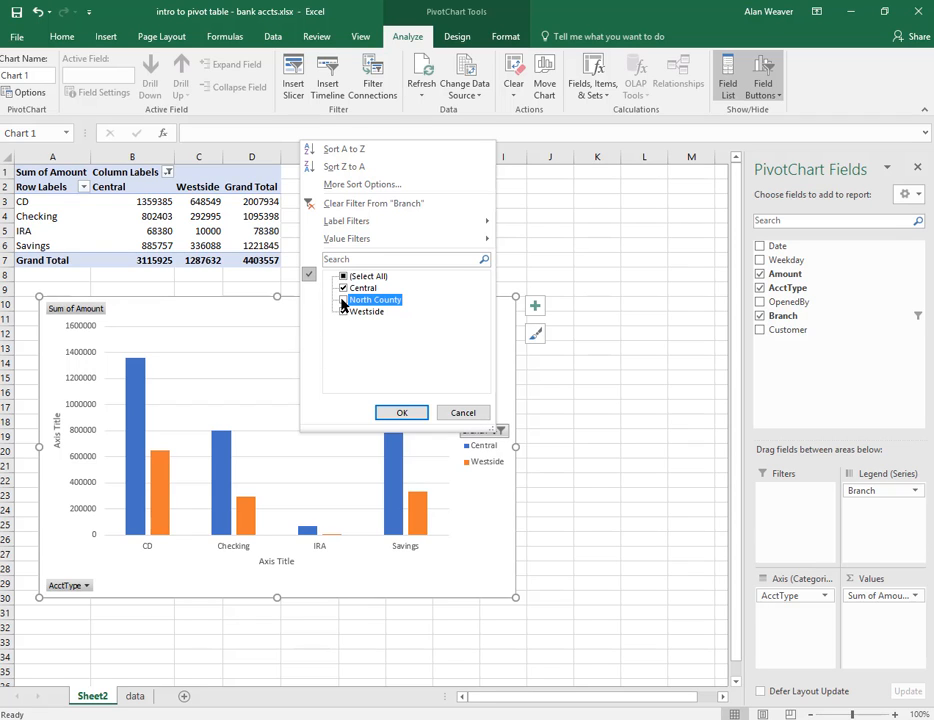
pyautogui.click(399, 412)
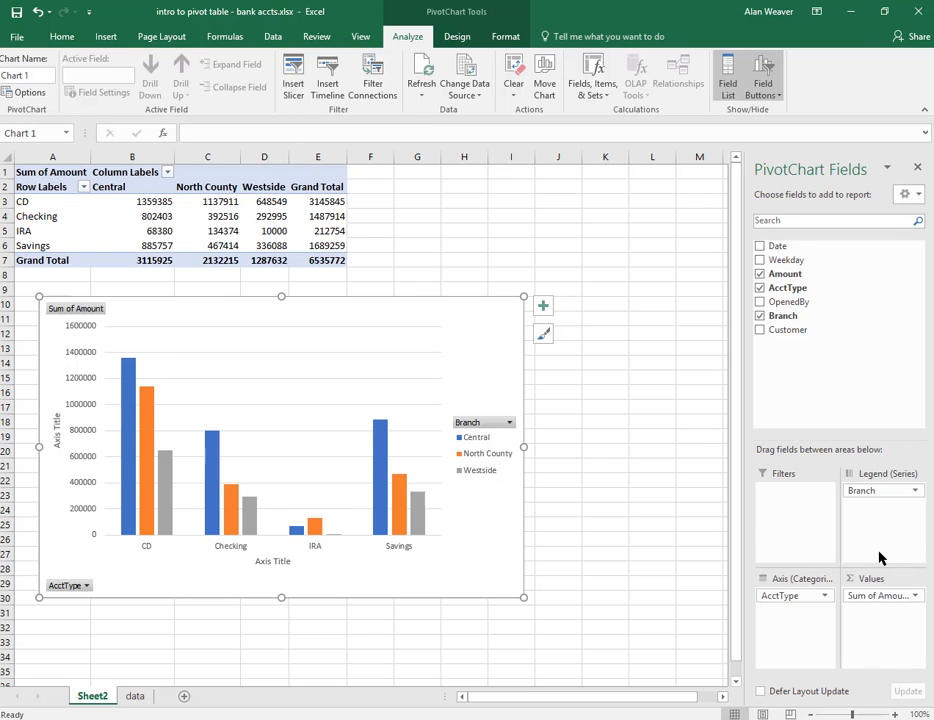
# Step: Replace AcctType with Weekday on the chart axis and move the chart clear of the pivot table, starting at about row 12
pyautogui.moveTo(772, 595); pyautogui.dragTo(650, 605)
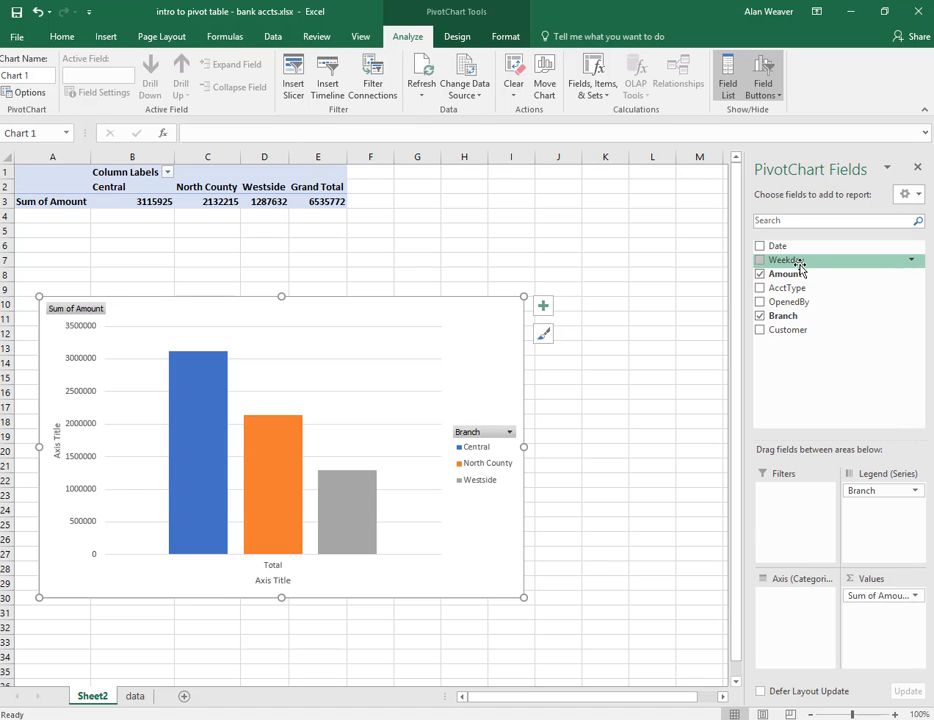
pyautogui.moveTo(800, 262); pyautogui.dragTo(797, 602)
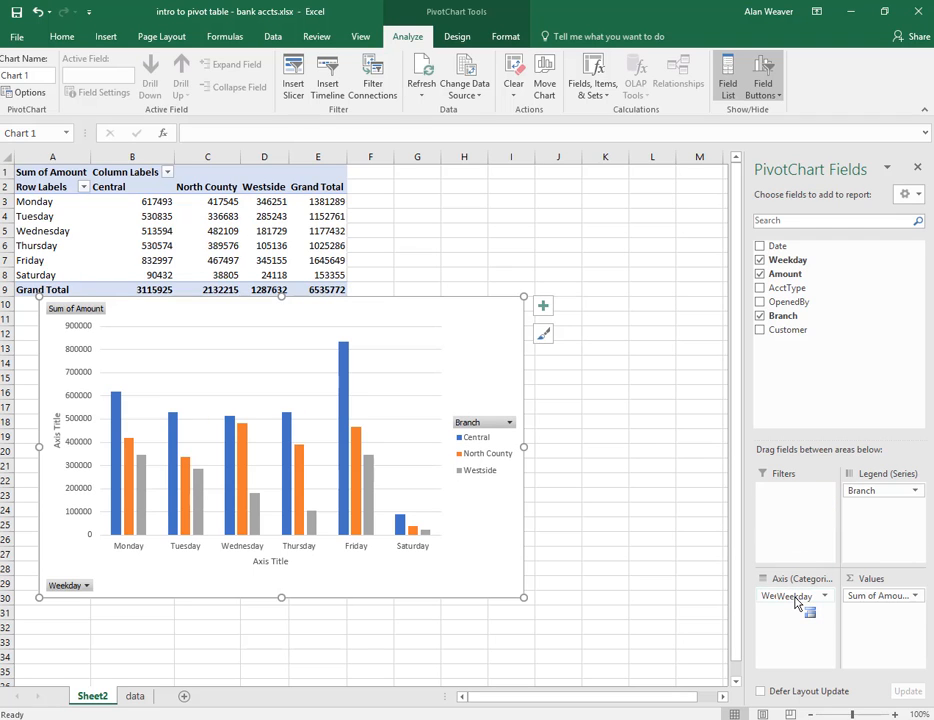
pyautogui.moveTo(455, 306); pyautogui.dragTo(428, 343)
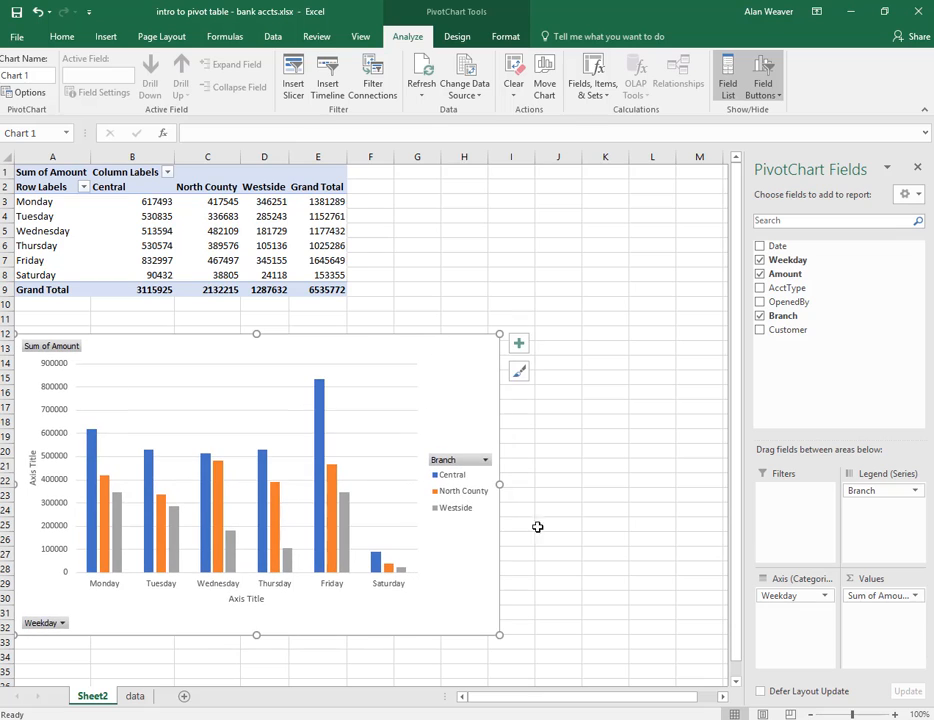
# Step: Filter the chart's Weekday axis to show only Monday
pyautogui.click(62, 624)
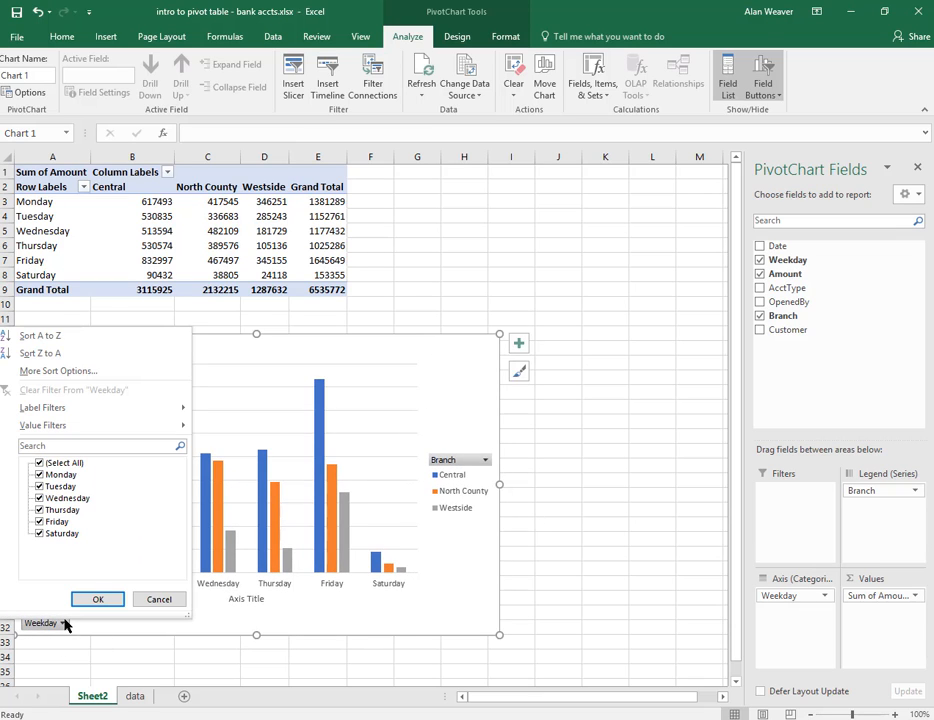
pyautogui.click(40, 464)
pyautogui.click(40, 475)
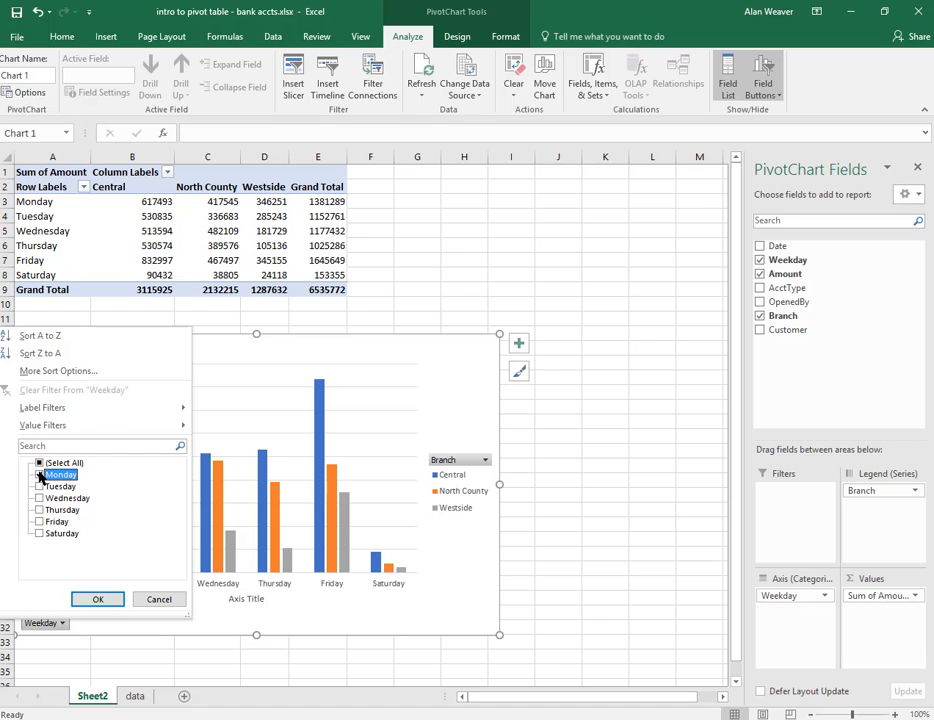
pyautogui.click(85, 600)
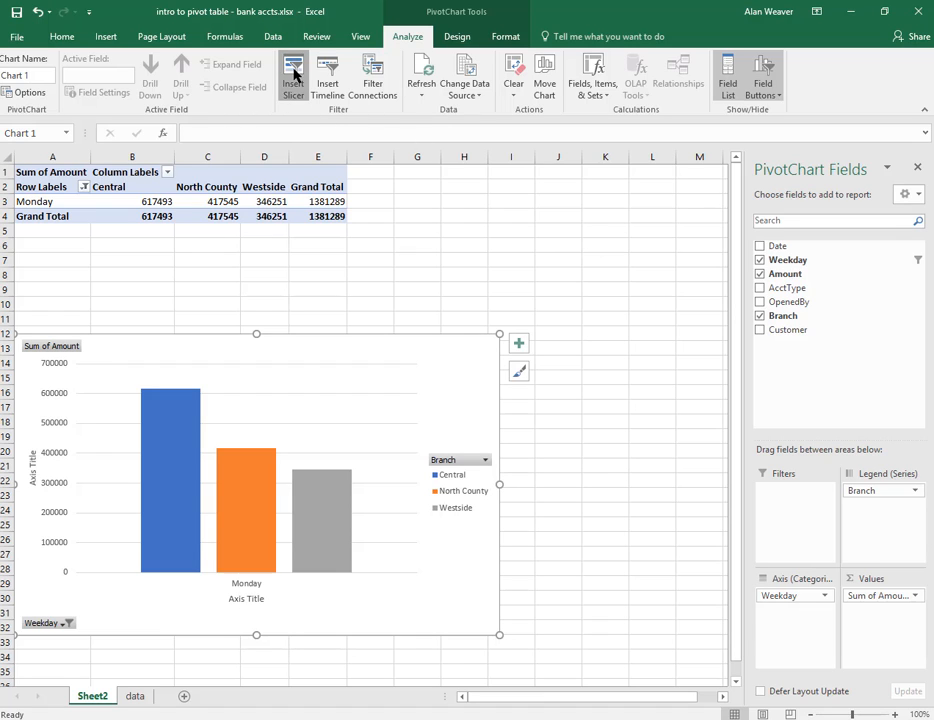
# Step: Insert a Weekday slicer for the chart and place it beside the pivot table, over about columns J to L
pyautogui.click(293, 78)
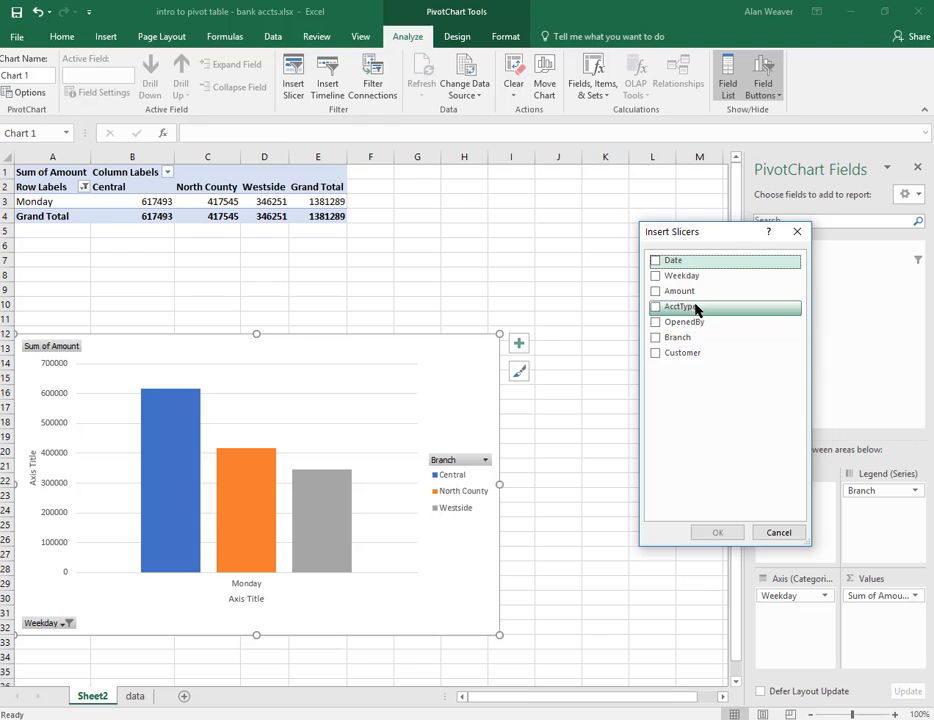
pyautogui.click(655, 275)
pyautogui.click(720, 533)
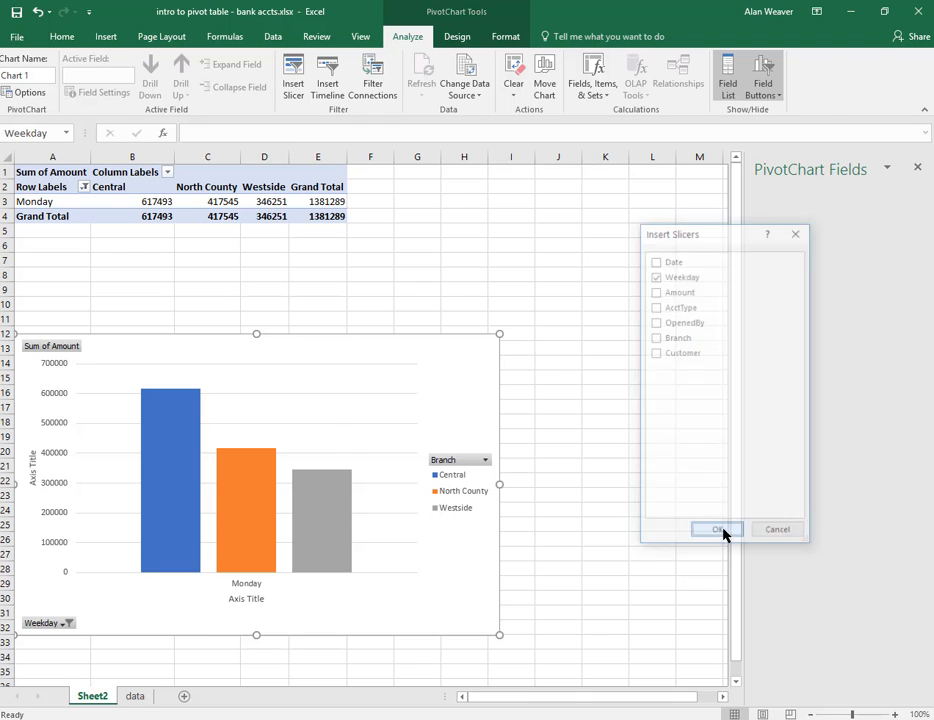
pyautogui.moveTo(390, 345); pyautogui.dragTo(612, 181)
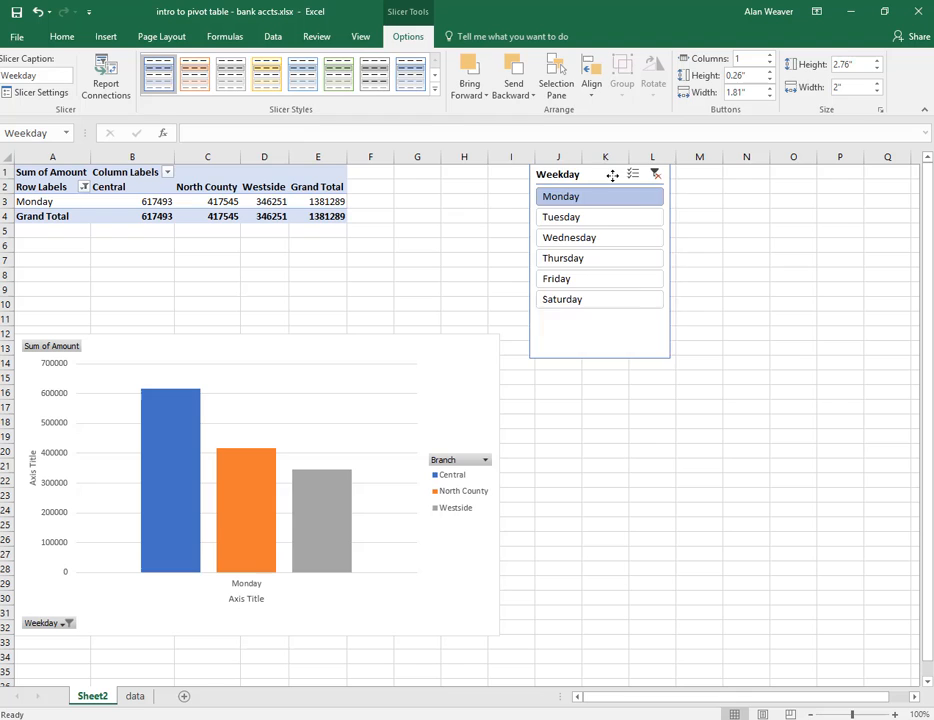
# Step: Filter the chart with the Weekday slicer one day at a time from Tuesday through Saturday, ending on Tuesday
pyautogui.click(580, 220)
pyautogui.click(577, 246)
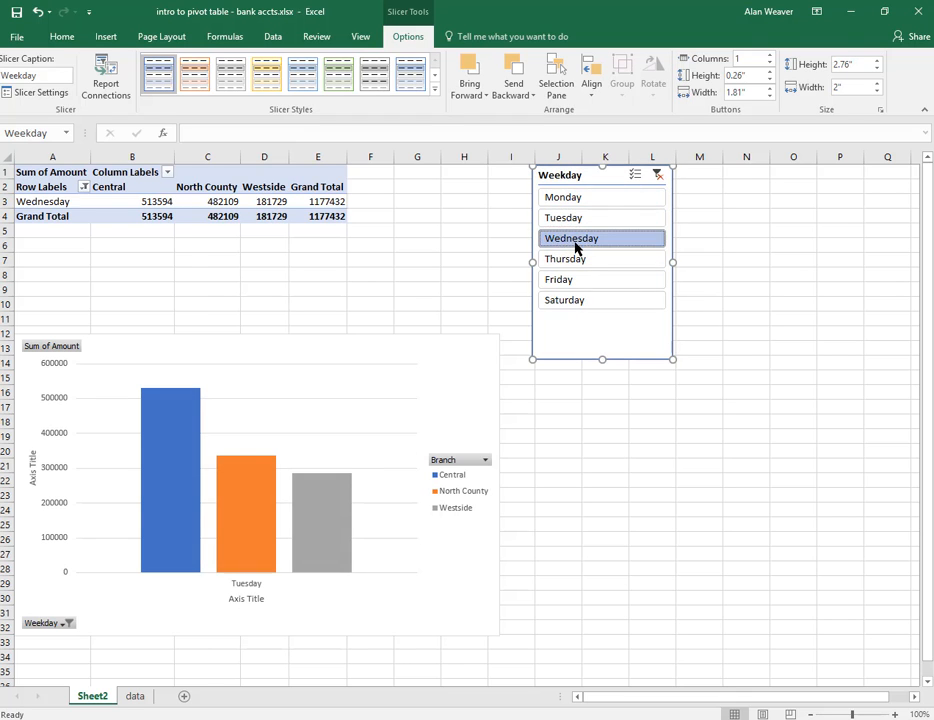
pyautogui.click(571, 264)
pyautogui.click(568, 287)
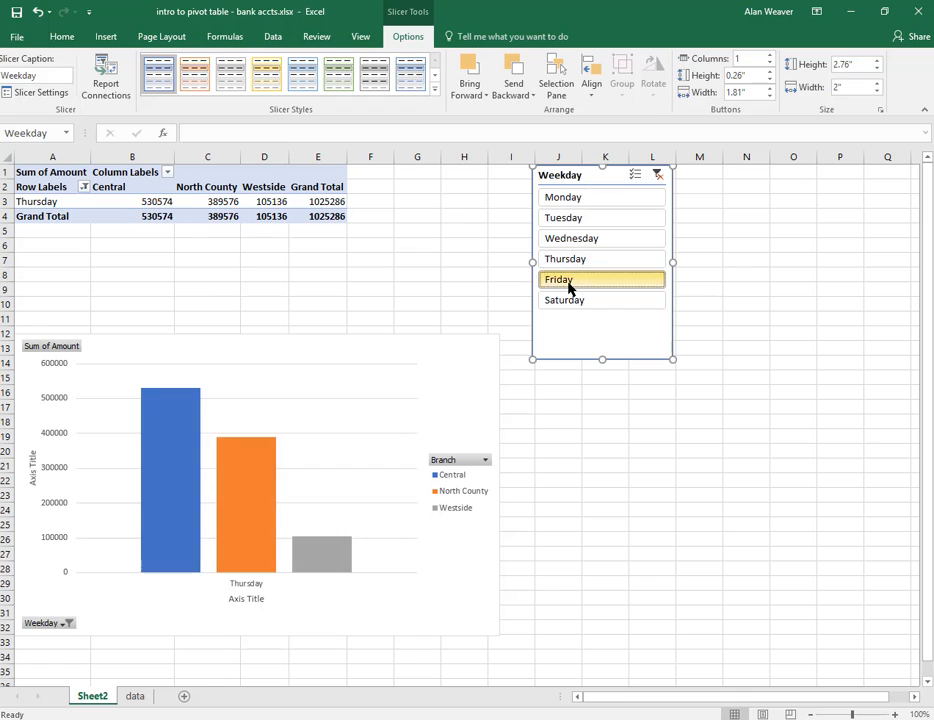
pyautogui.click(565, 305)
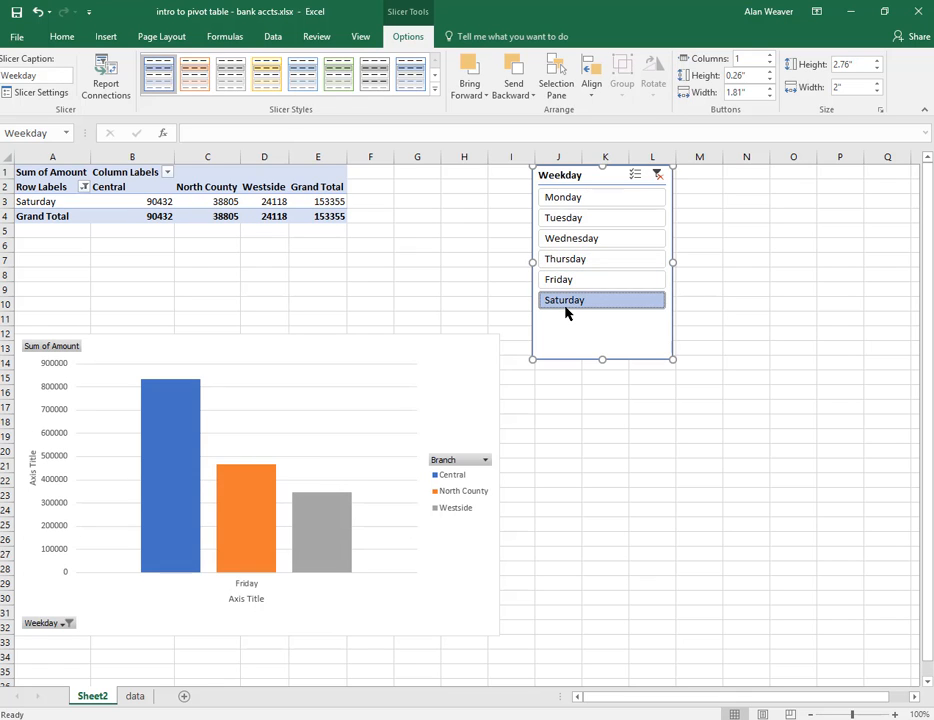
pyautogui.click(586, 219)
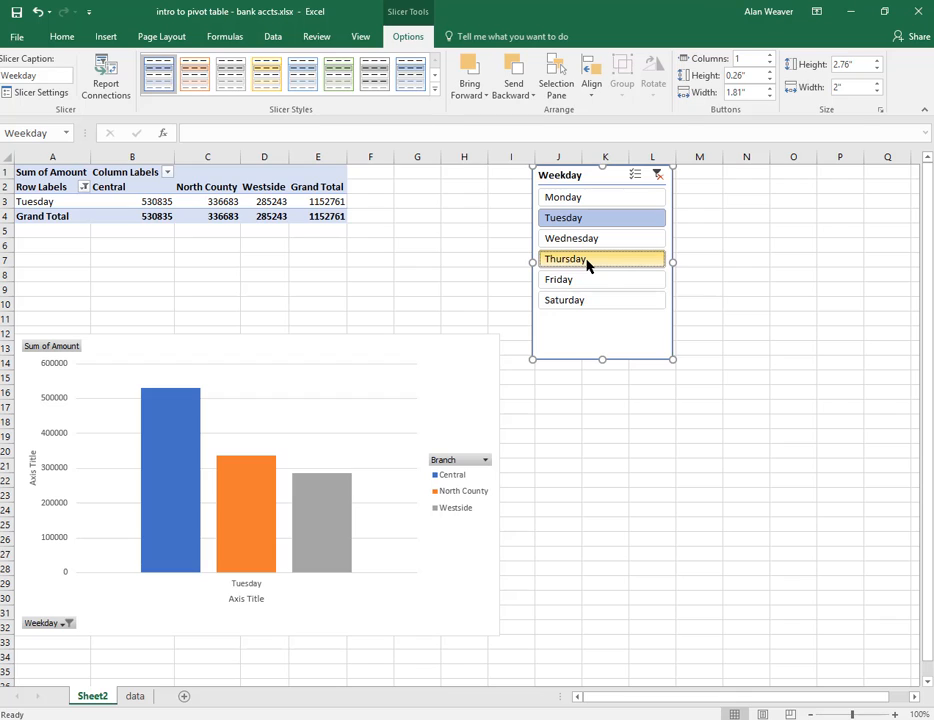
# Step: Filter the chart with the Weekday slicer to Tuesday and Thursday together, and one day at a time from Monday through Saturday, ending on Saturday
pyautogui.keyDown('ctrl'); pyautogui.click(588, 261); pyautogui.keyUp('ctrl')
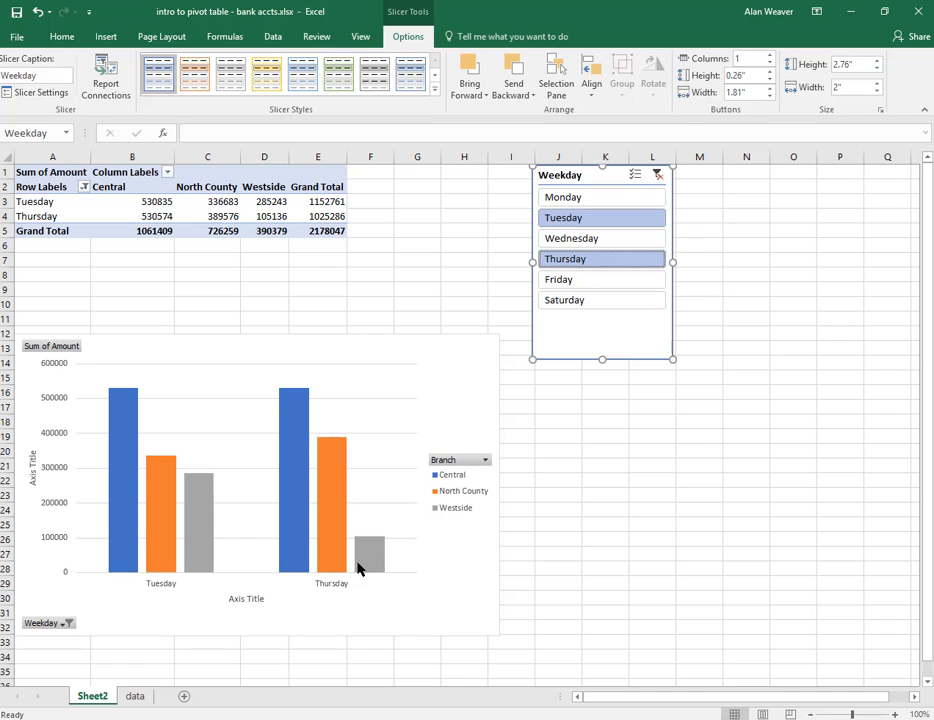
pyautogui.click(582, 284)
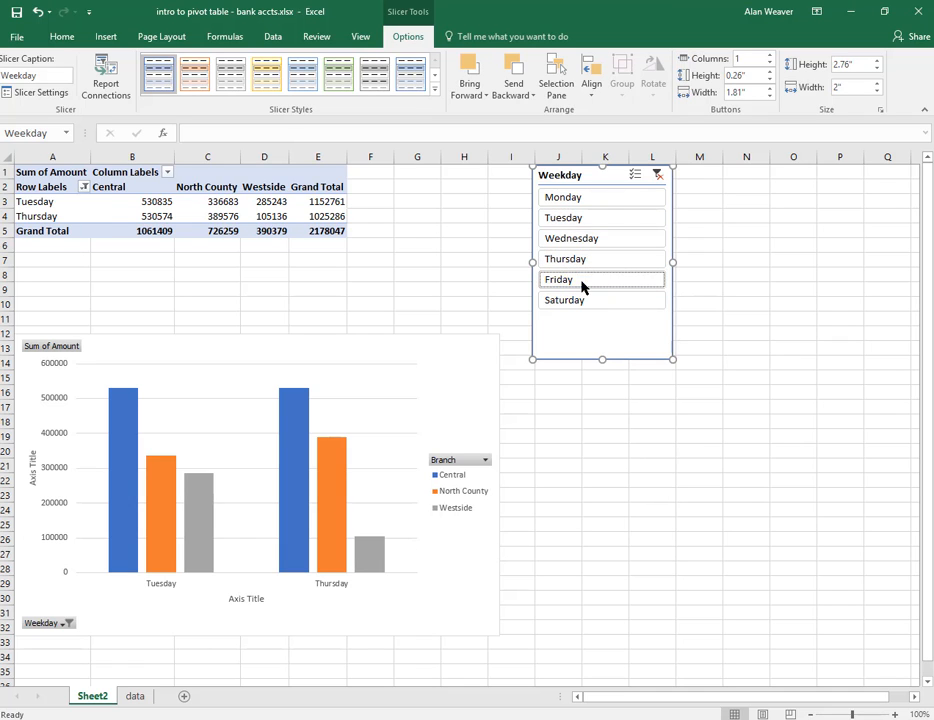
pyautogui.click(565, 203)
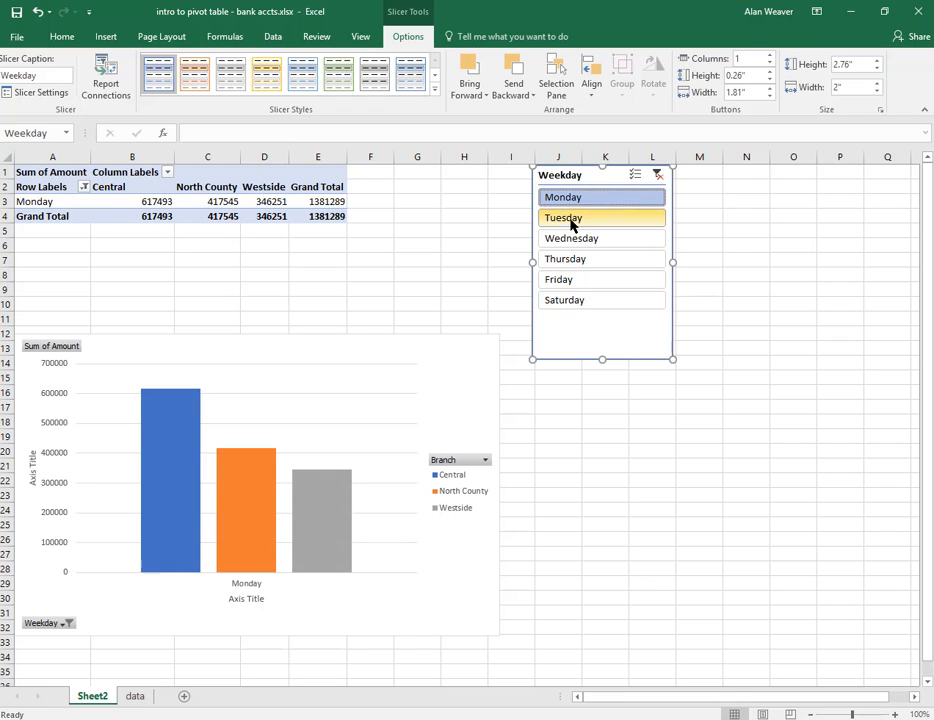
pyautogui.click(572, 220)
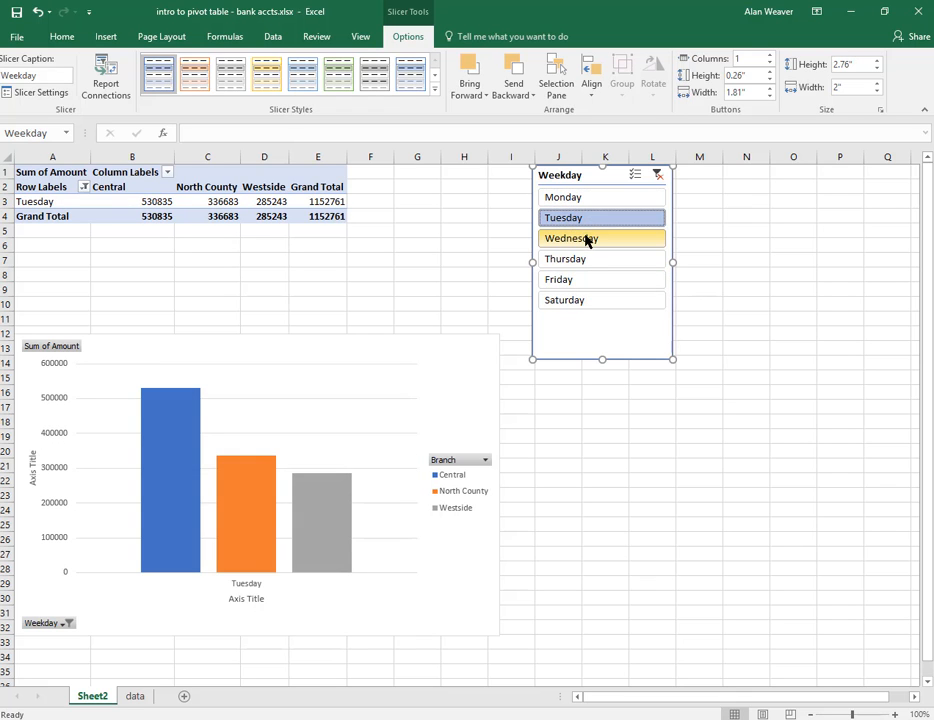
pyautogui.click(587, 240)
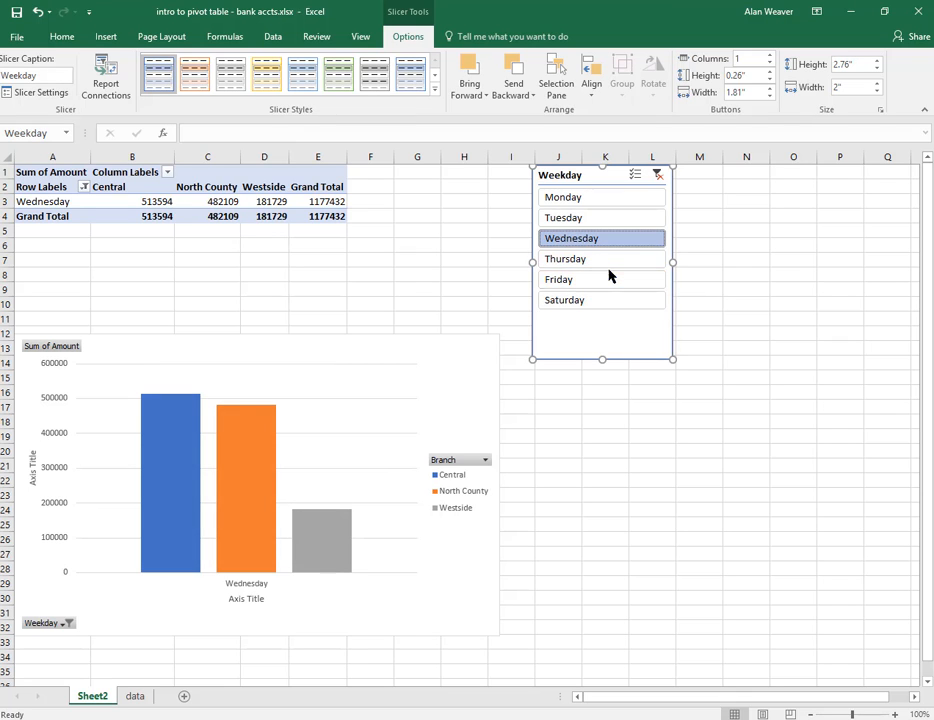
pyautogui.click(600, 262)
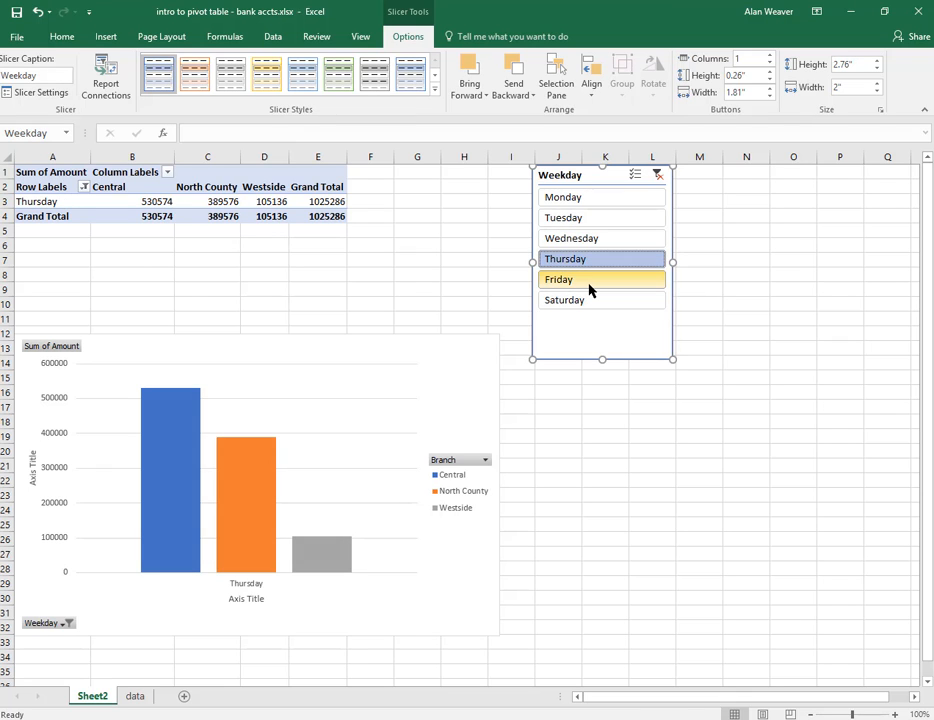
pyautogui.click(589, 285)
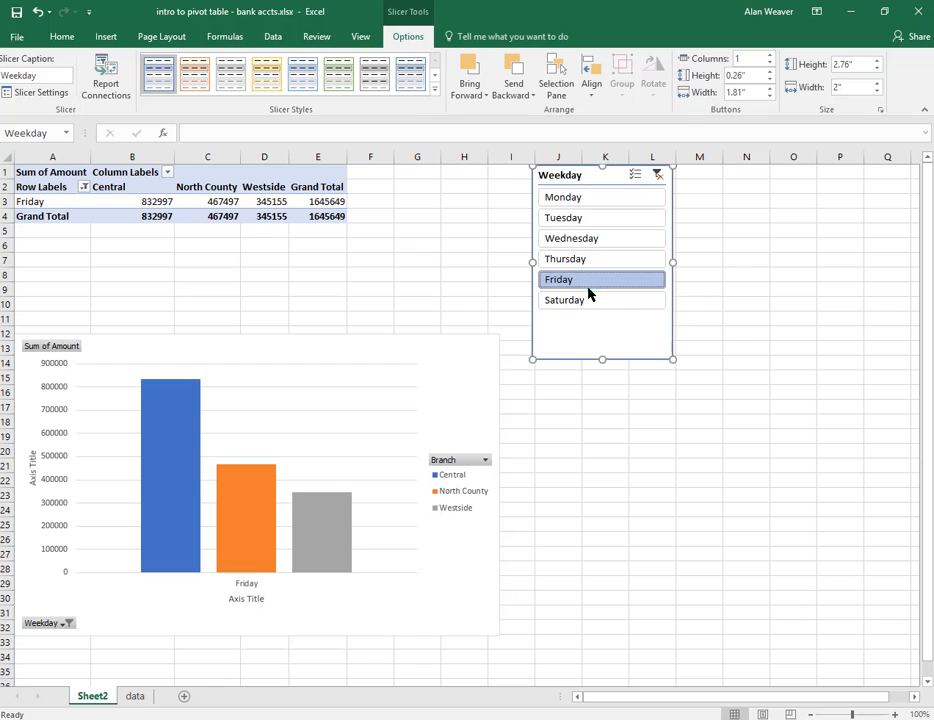
pyautogui.click(586, 305)
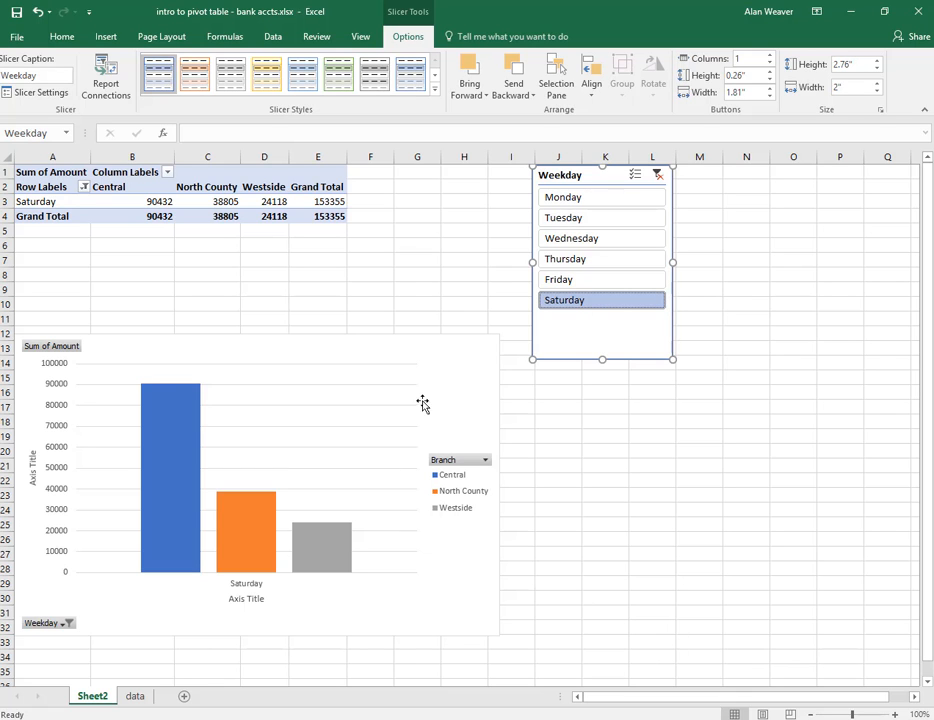
# Step: Apply the dark-background chart style to the PivotChart
pyautogui.click(376, 350)
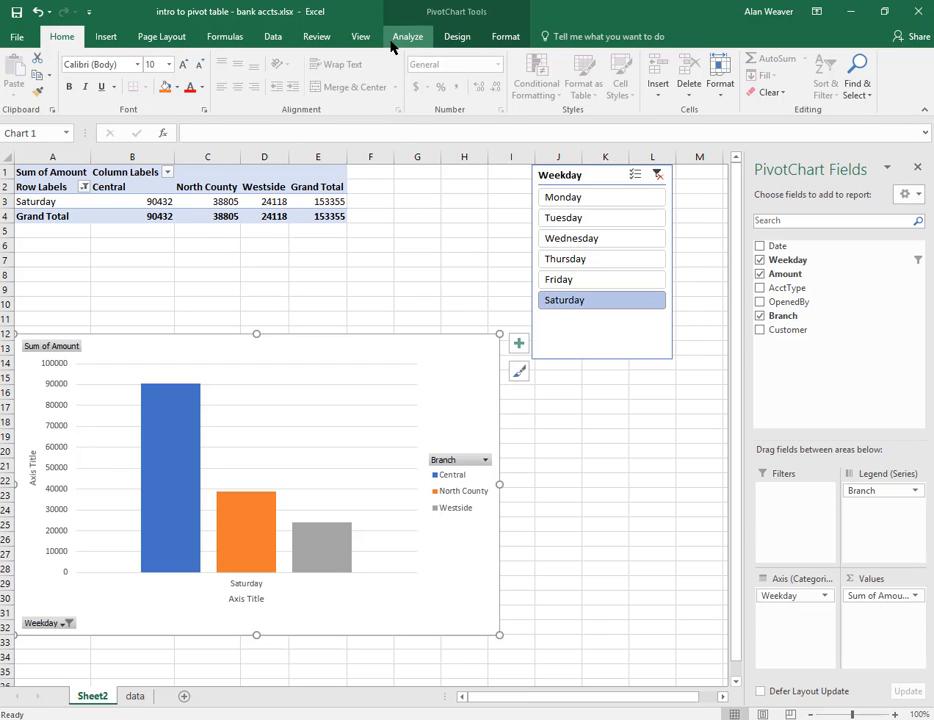
pyautogui.click(457, 13)
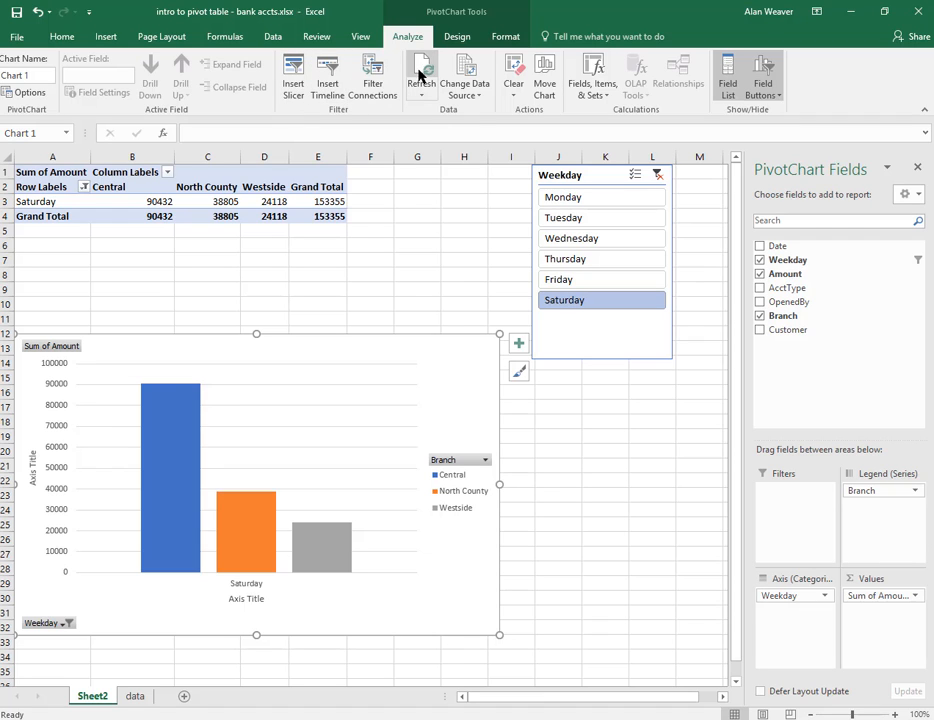
pyautogui.click(456, 36)
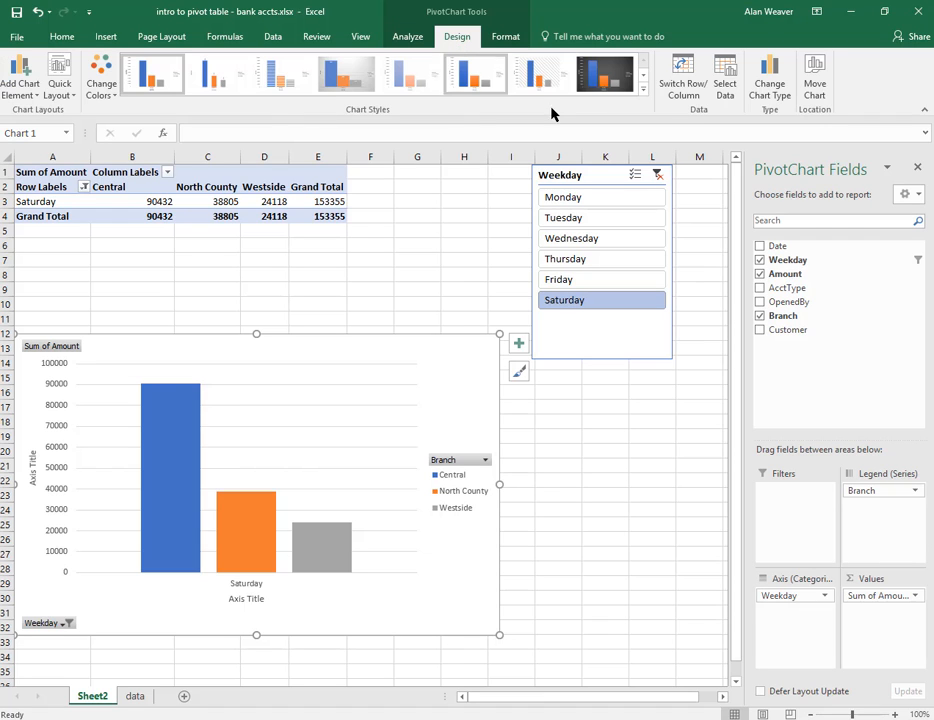
pyautogui.click(605, 76)
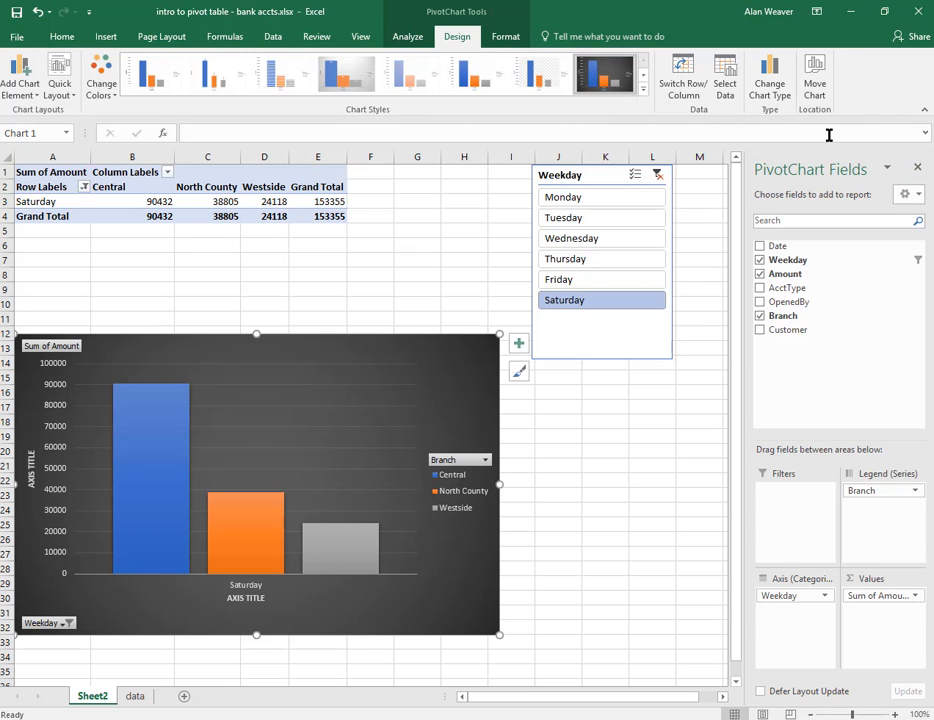
# Step: Move the PivotChart to a new sheet named "Day of week info"
pyautogui.click(815, 90)
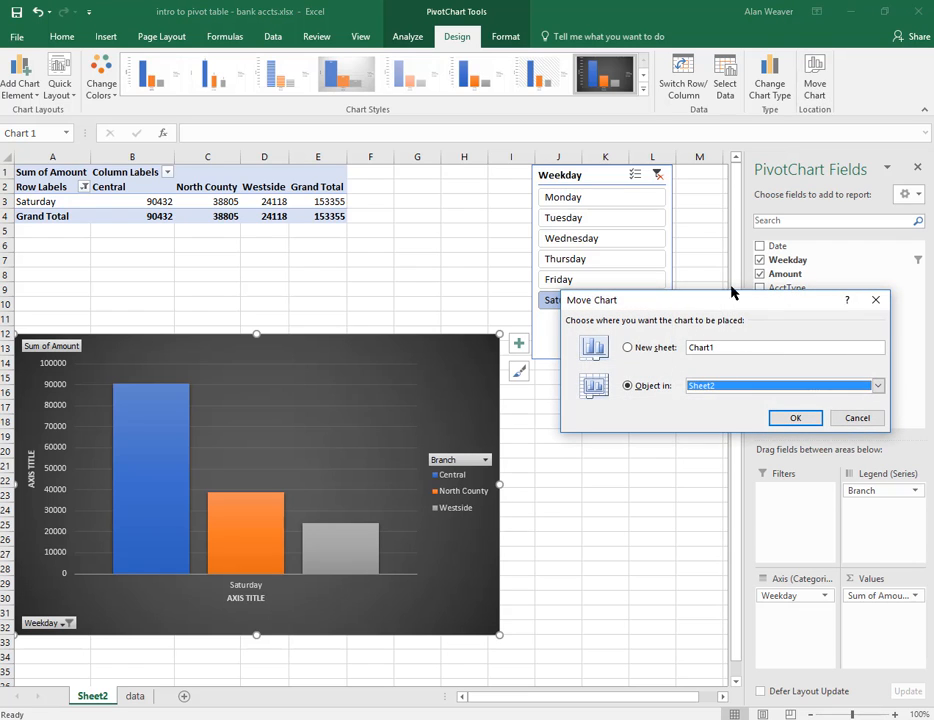
pyautogui.click(626, 348)
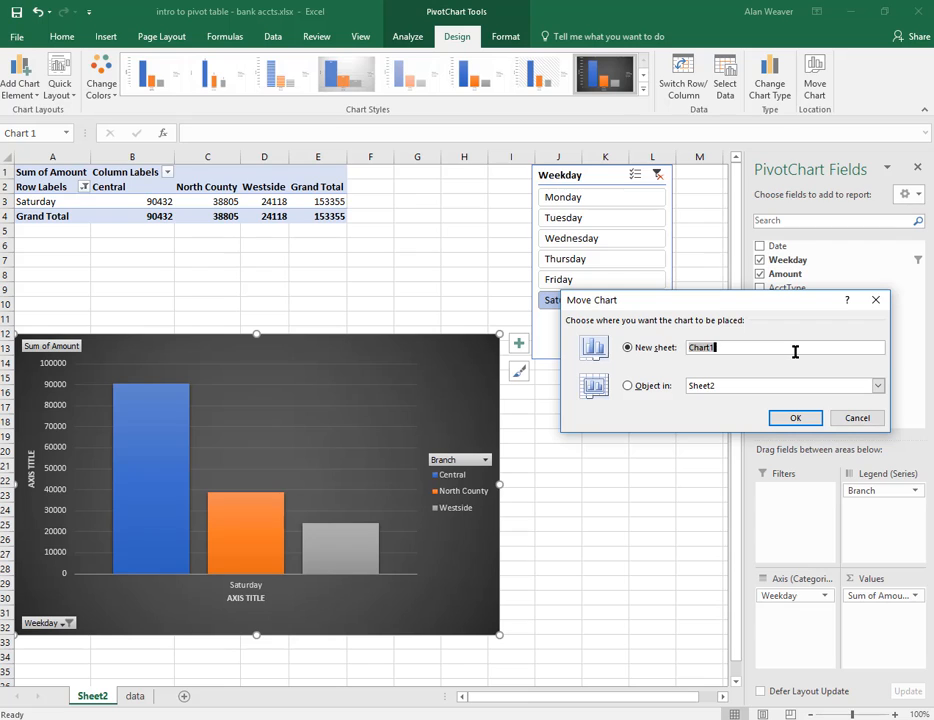
pyautogui.write('Wee')
pyautogui.write('of week info')
pyautogui.click(796, 418)
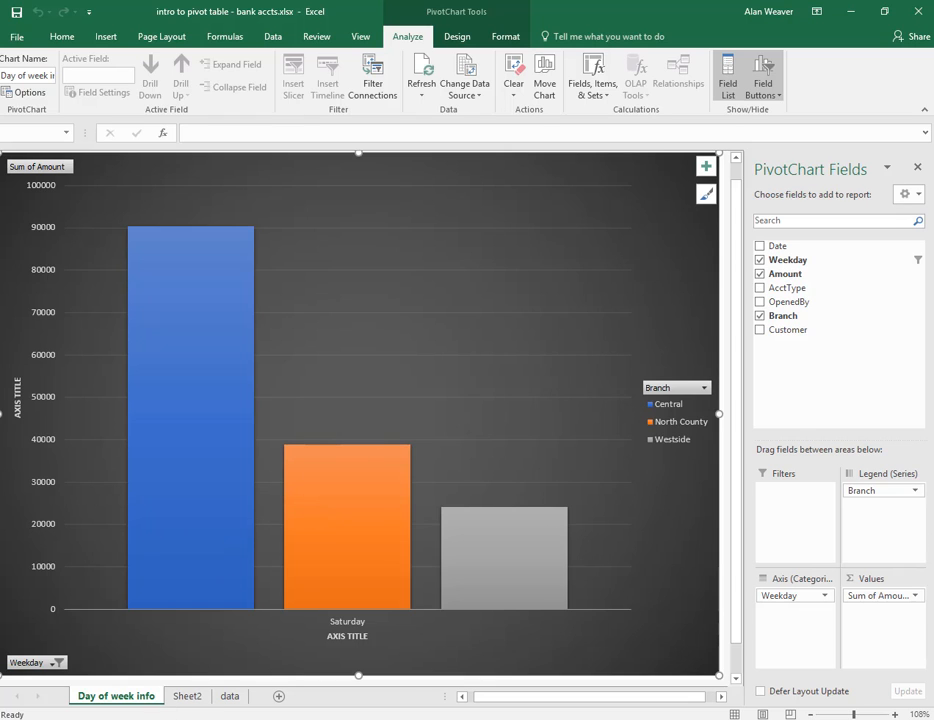
# Step: Compare Sheet2 with the chart sheet, try Amount as a second axis field below Weekday, and remove it again
pyautogui.click(185, 697)
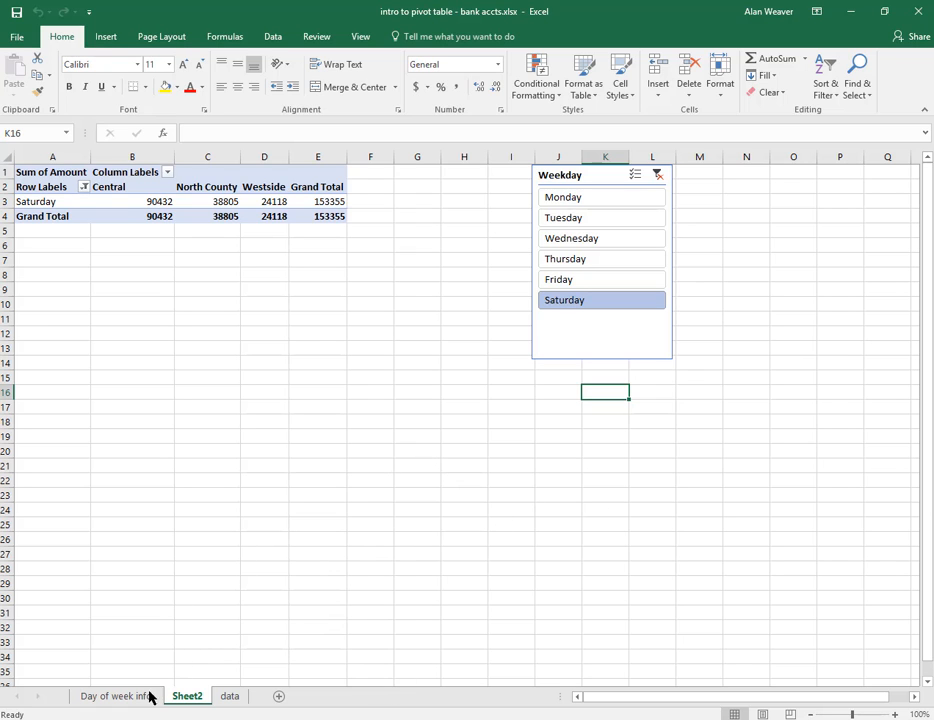
pyautogui.click(115, 697)
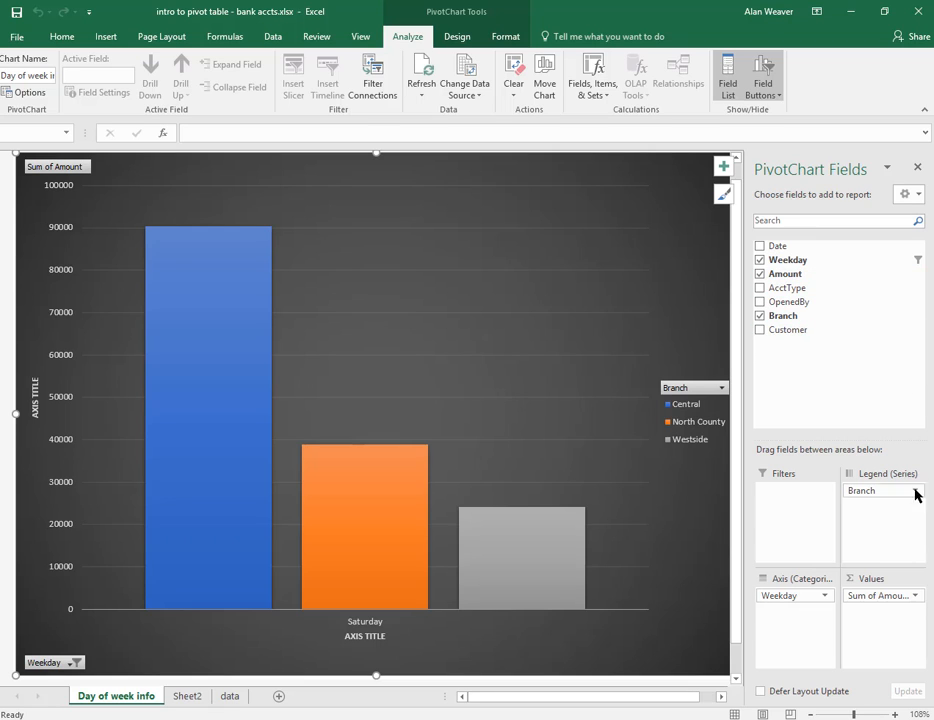
pyautogui.moveTo(796, 273); pyautogui.dragTo(808, 628)
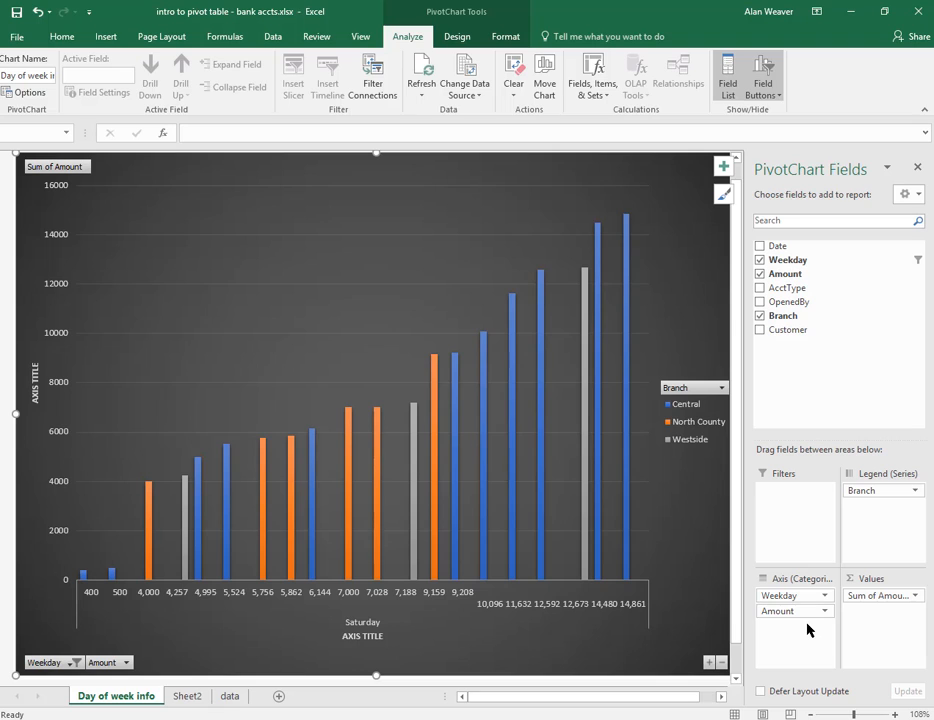
pyautogui.moveTo(780, 611); pyautogui.dragTo(605, 590)
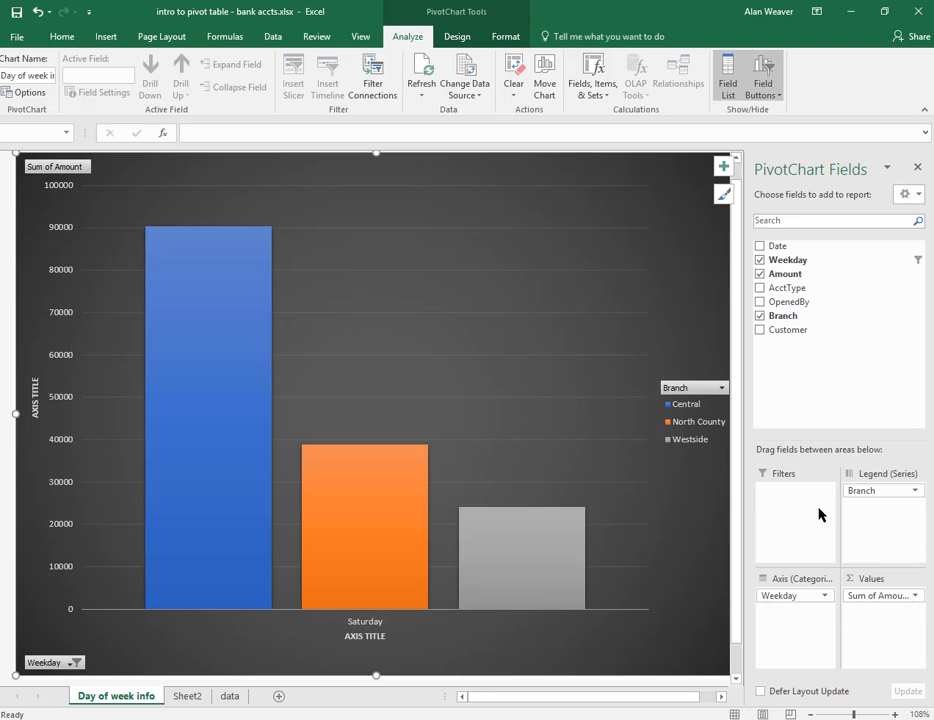
# Step: Add AcctType to the chart axis below Weekday, and clear the Weekday slicer's filter on Sheet2 so the chart covers all days
pyautogui.click(759, 289)
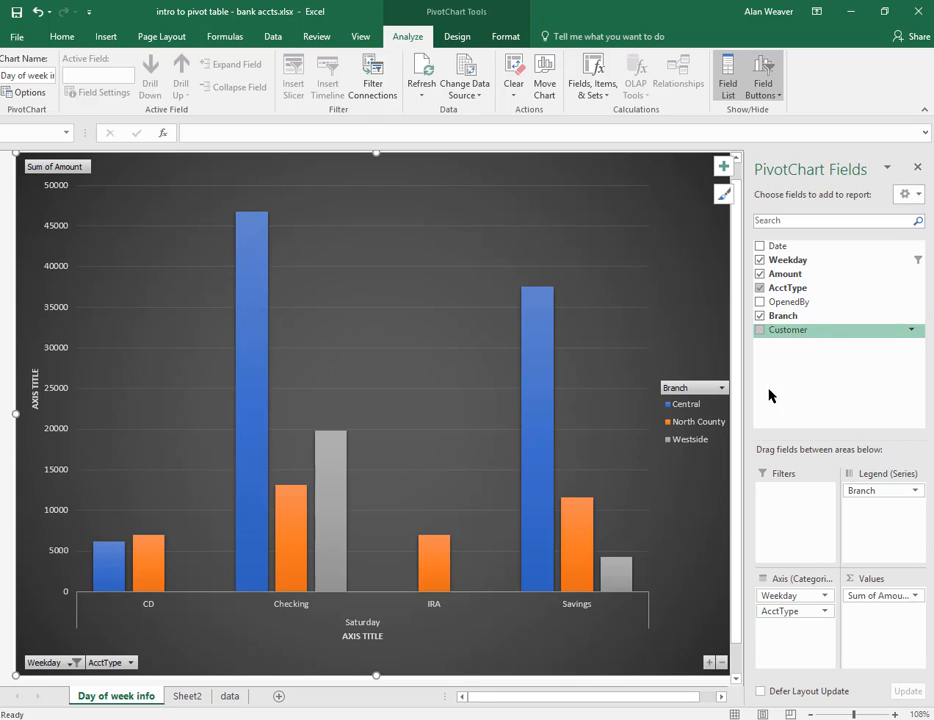
pyautogui.click(186, 696)
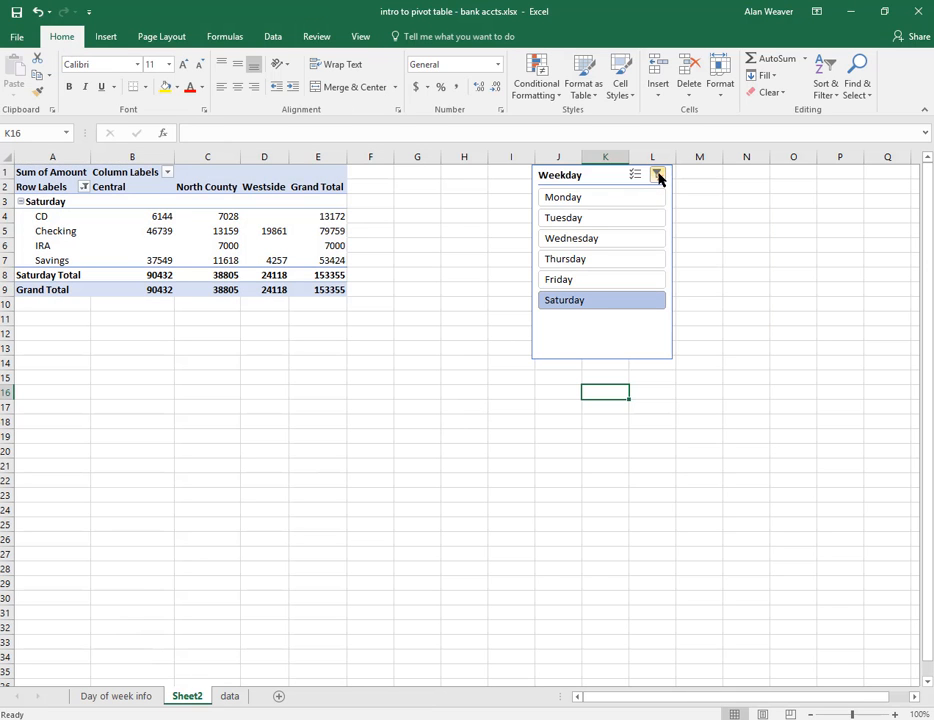
pyautogui.click(659, 176)
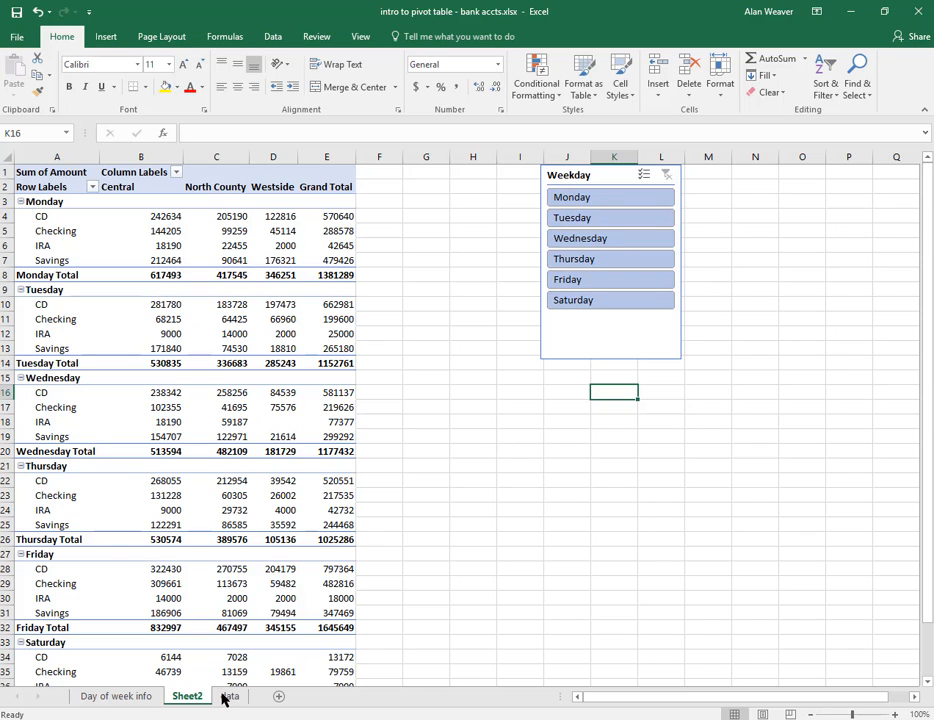
pyautogui.click(138, 700)
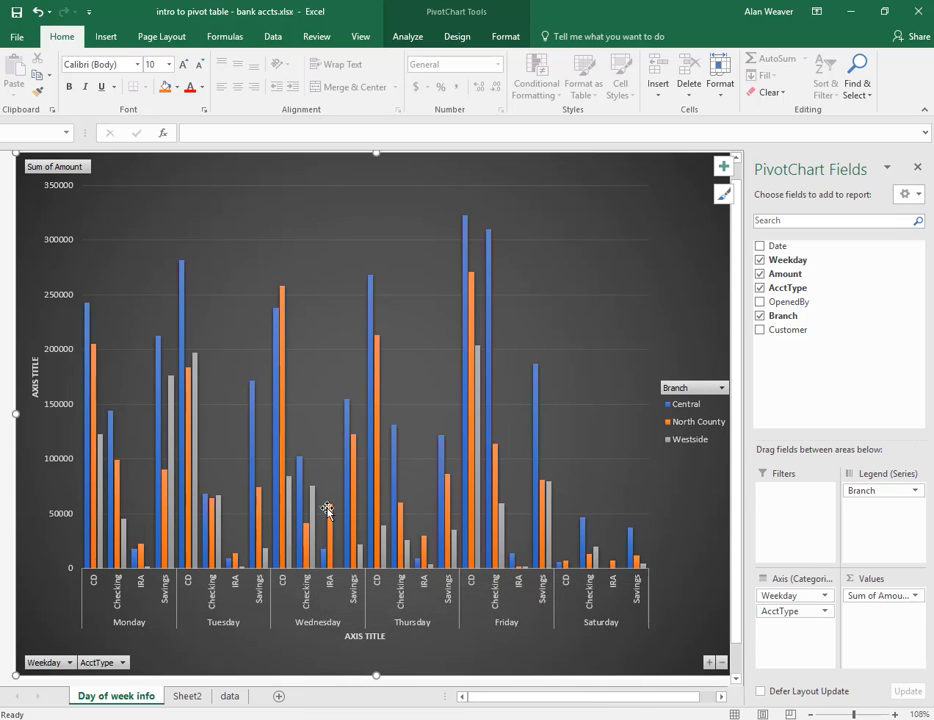
pyautogui.hotkey('alt', 'Tab')
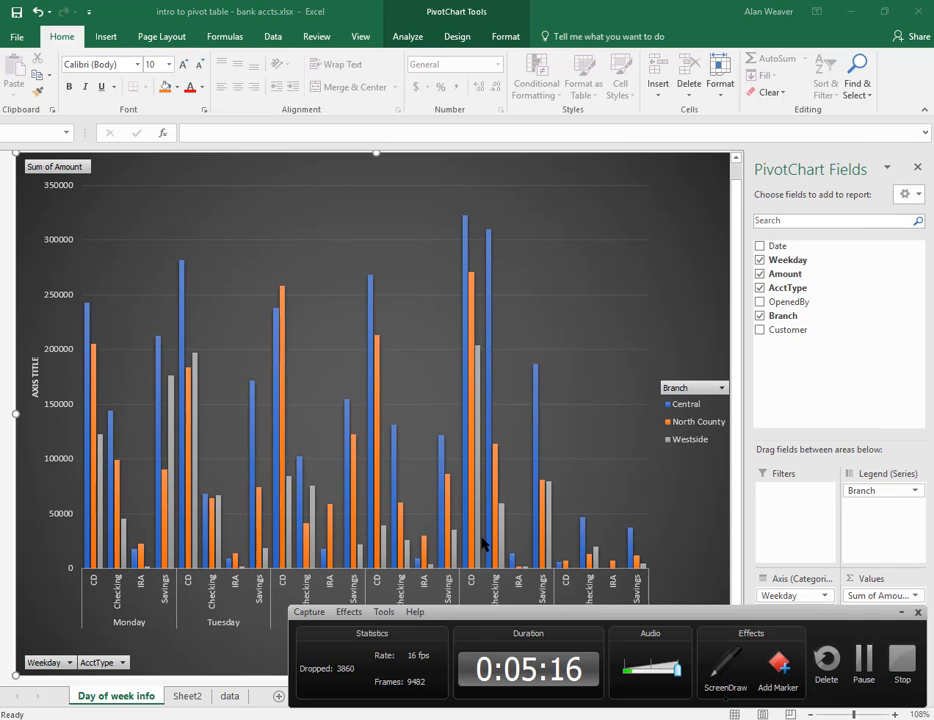
pyautogui.click(695, 570)
pyautogui.click(797, 530)
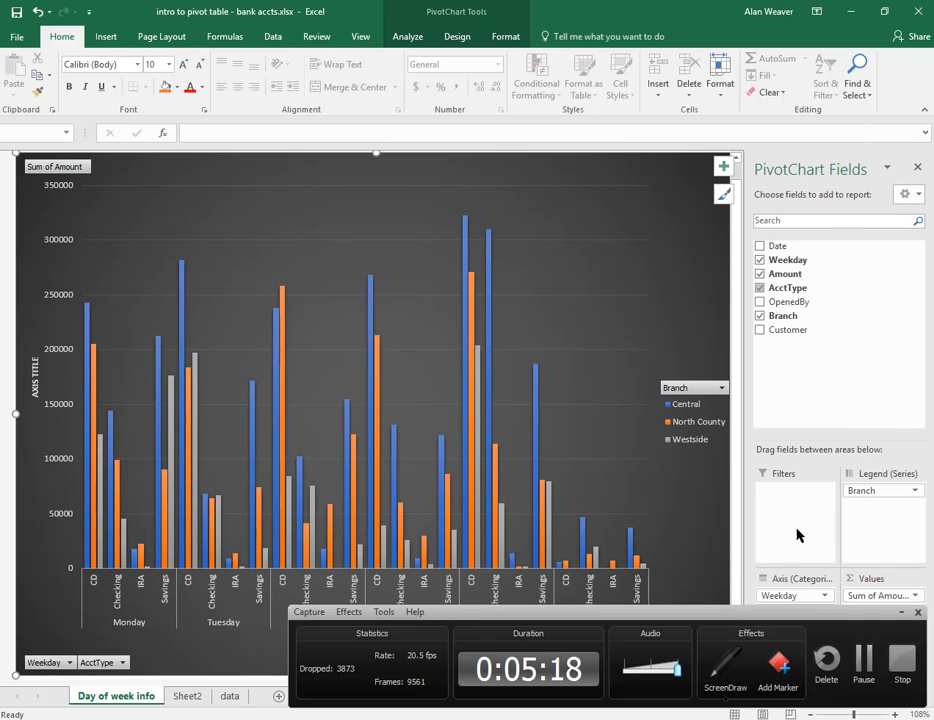
pyautogui.click(901, 615)
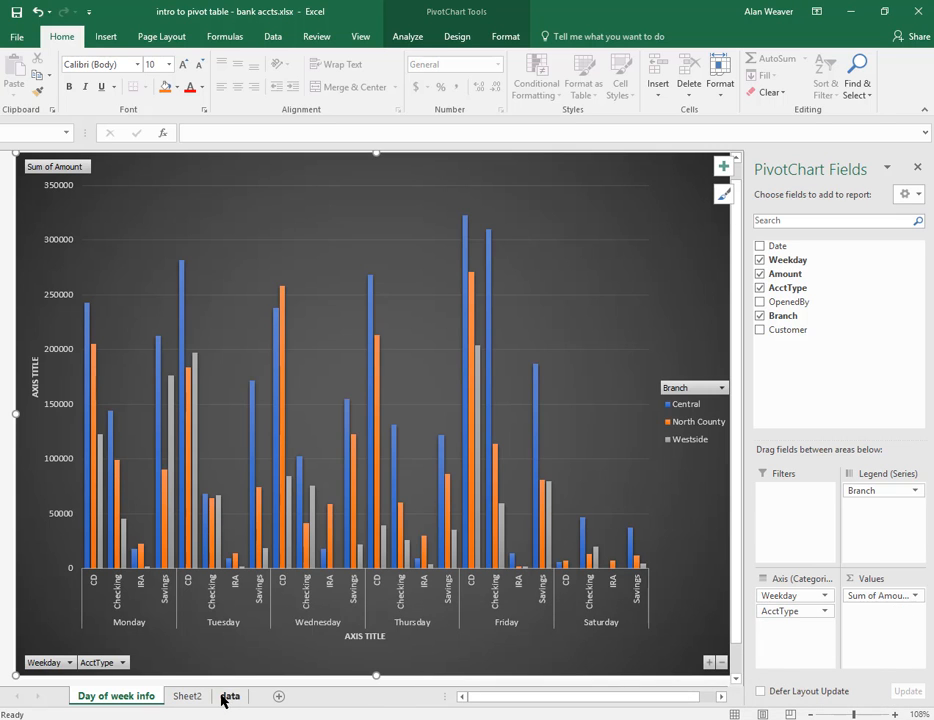
# Step: Move the Weekday slicer on Sheet2 to about columns G to I, rows 13 to 26, and copy it
pyautogui.click(188, 697)
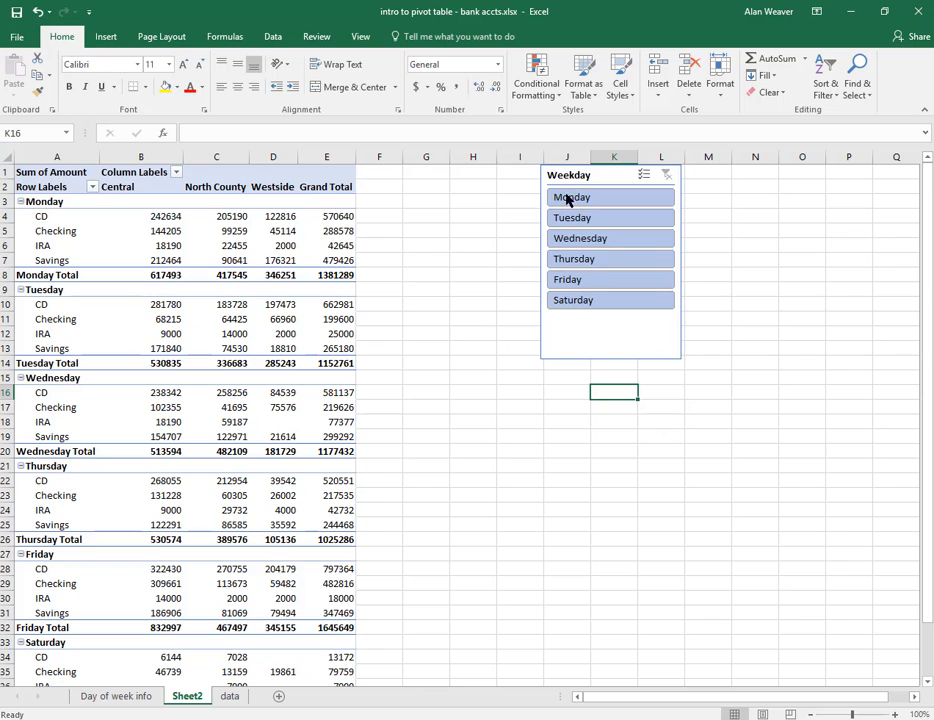
pyautogui.moveTo(596, 178); pyautogui.dragTo(462, 364)
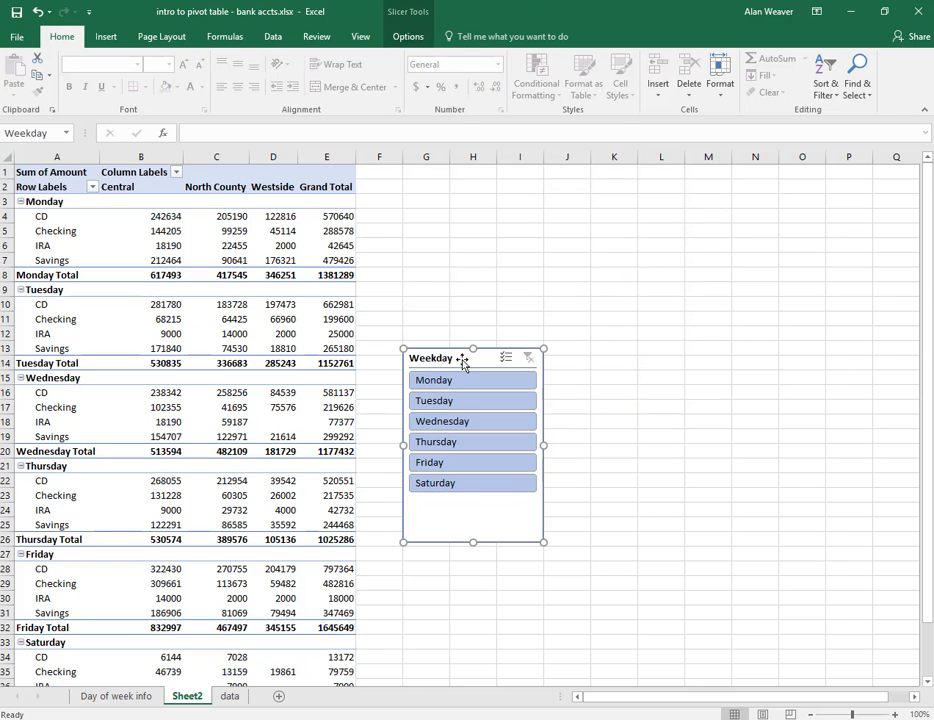
pyautogui.rightClick(462, 358)
pyautogui.press('Escape')
pyautogui.press('Escape')
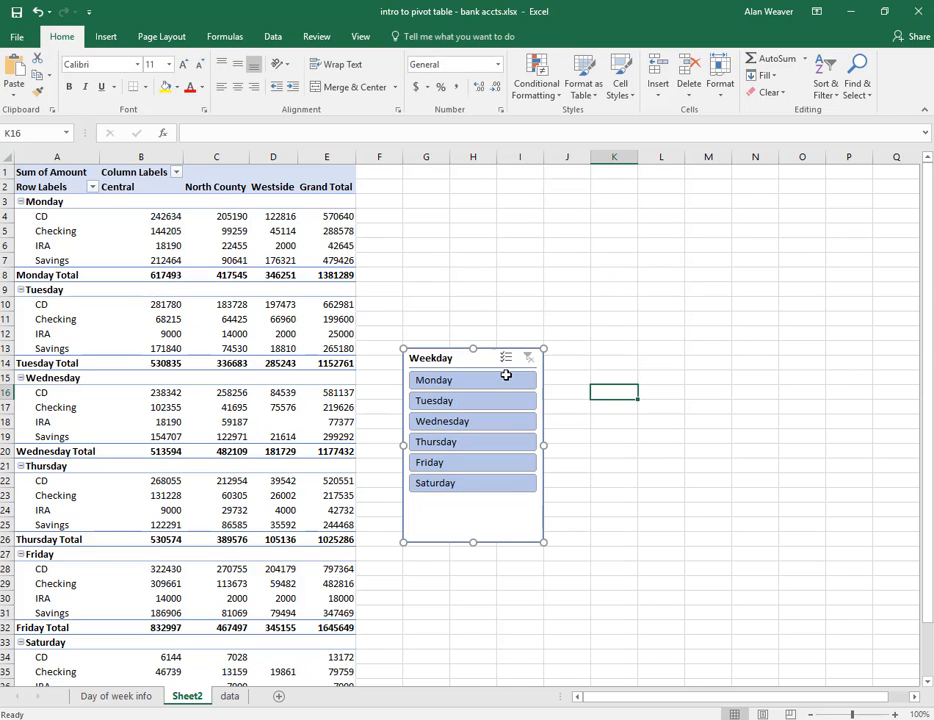
pyautogui.press('F9')
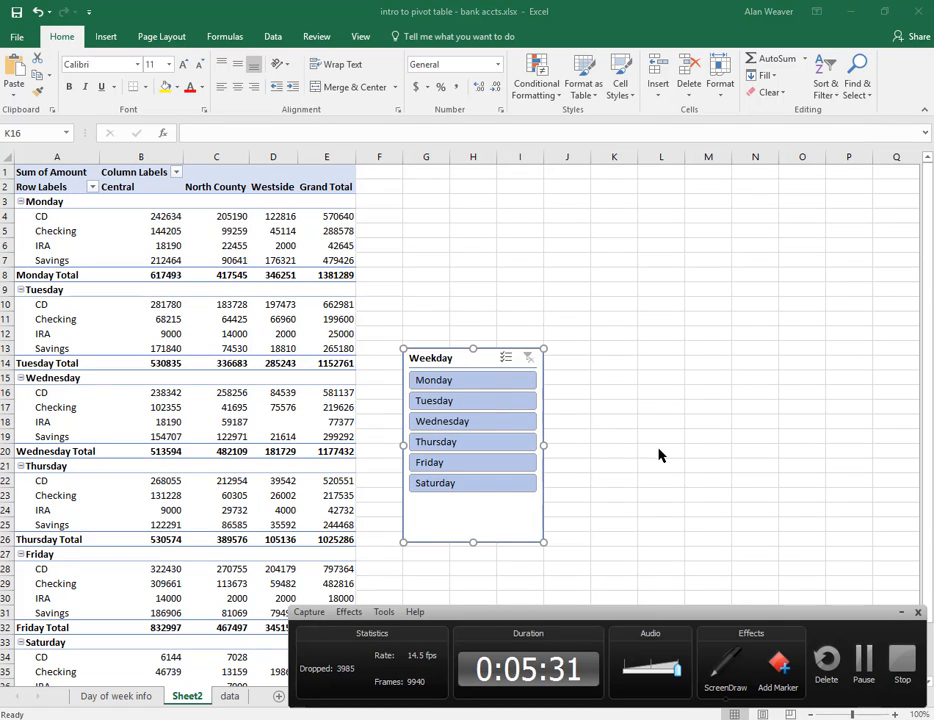
pyautogui.click(612, 561)
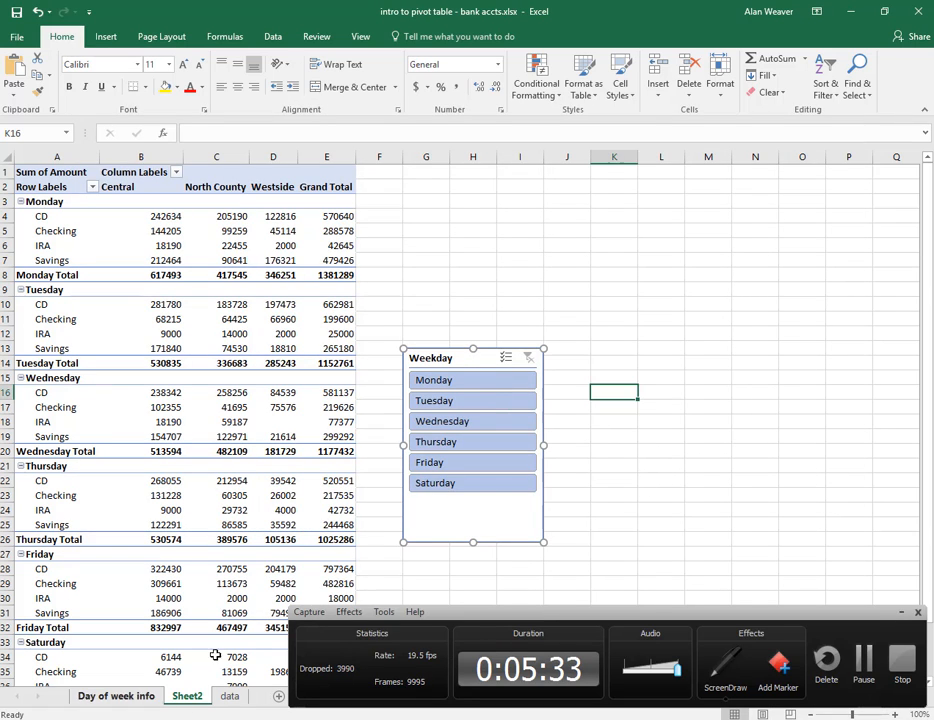
pyautogui.click(852, 496)
pyautogui.click(897, 612)
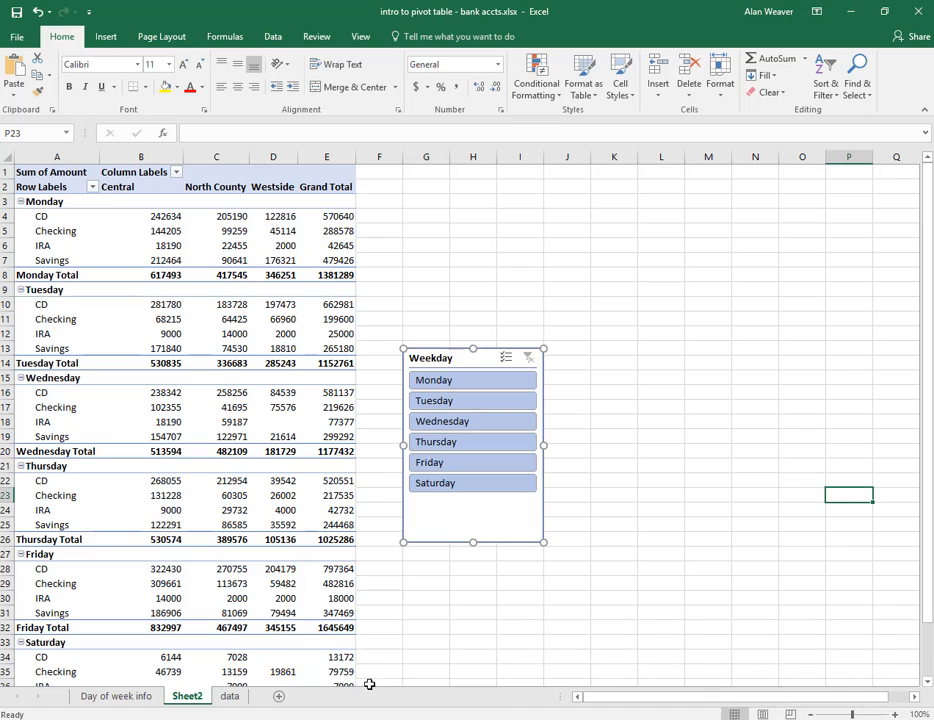
# Step: Try to paste the copied Weekday slicer onto the Day of week info sheet and move it beside the chart
pyautogui.click(119, 696)
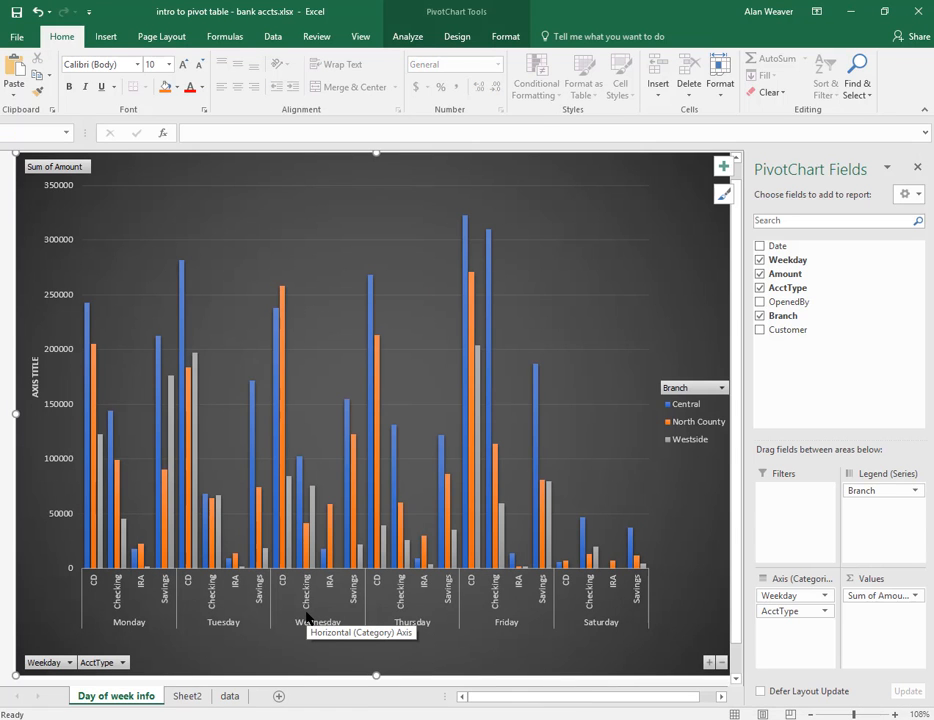
pyautogui.hotkey('ctrl', 'v')
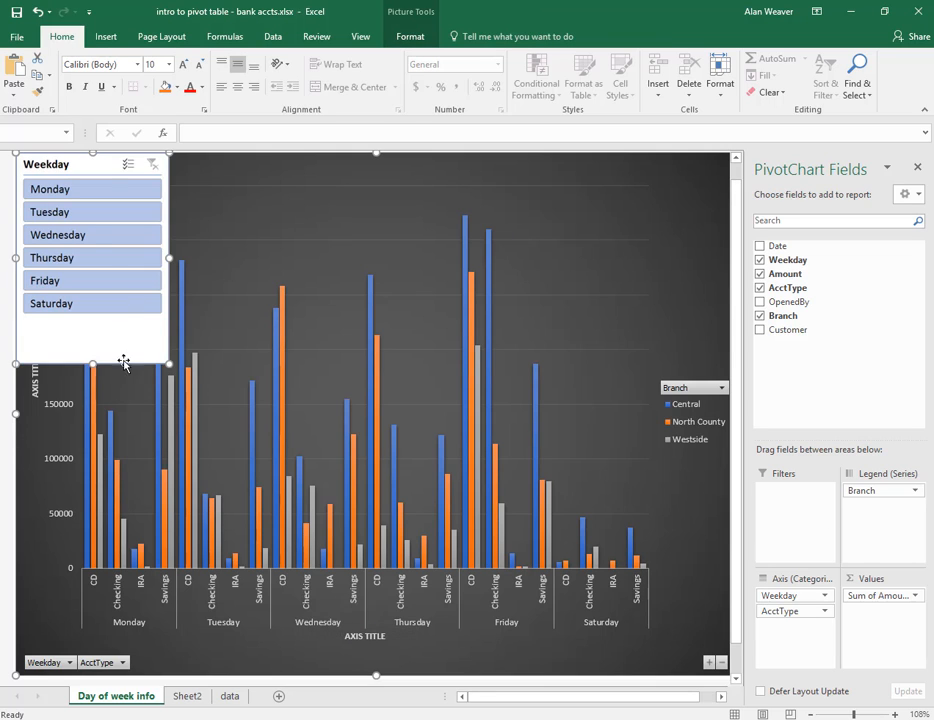
pyautogui.moveTo(104, 171); pyautogui.dragTo(755, 405)
pyautogui.click(183, 564)
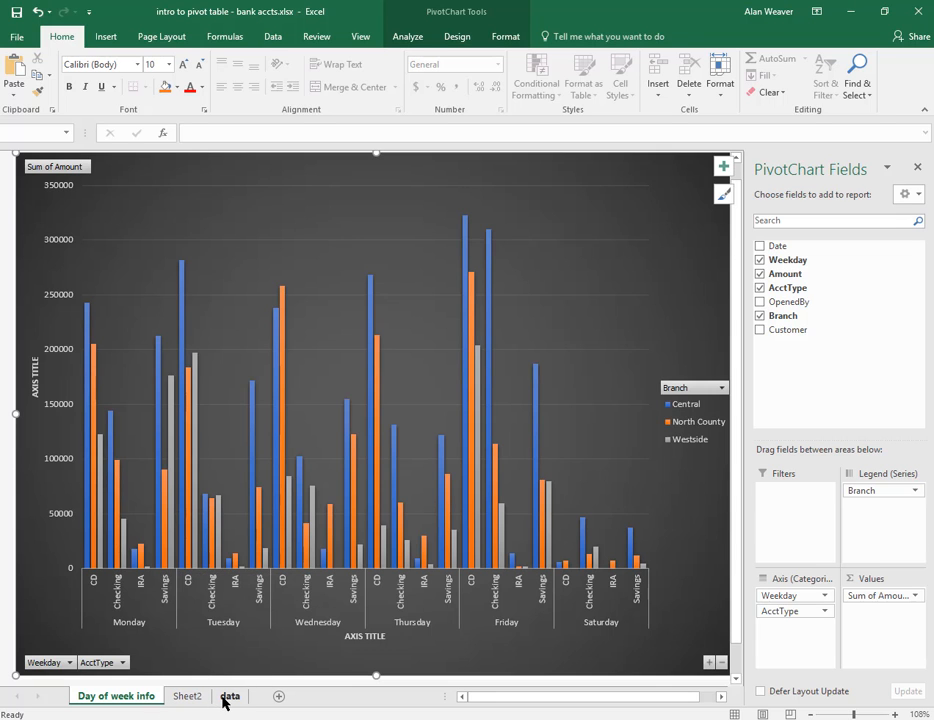
# Step: Check Sheet2 for the Weekday slicer, and examine which filter tools are available for the chart on the Day of week info sheet
pyautogui.click(186, 697)
pyautogui.click(552, 549)
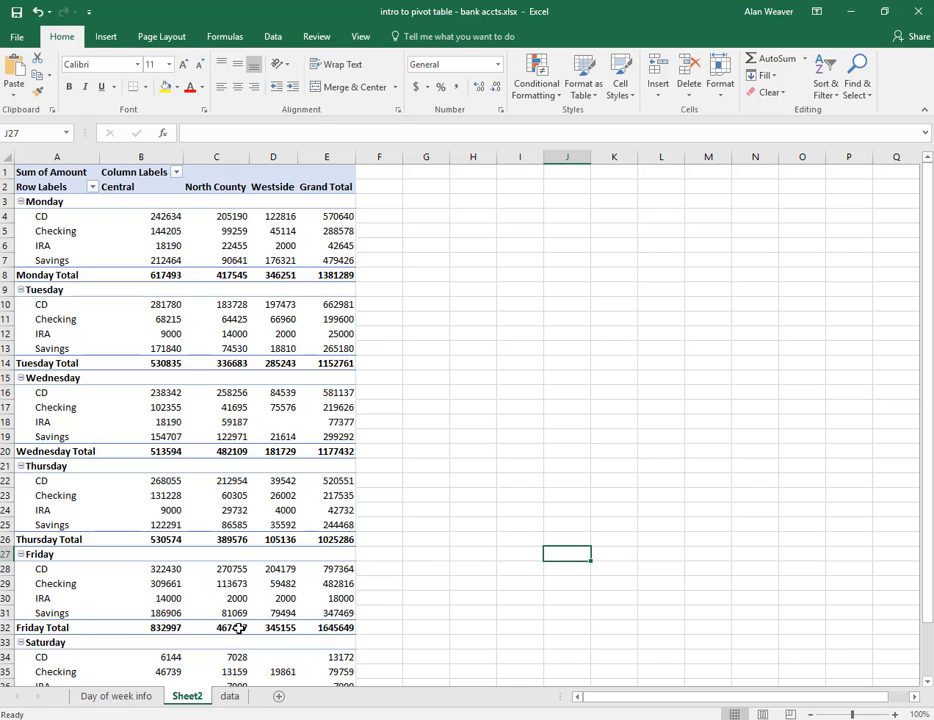
pyautogui.click(134, 697)
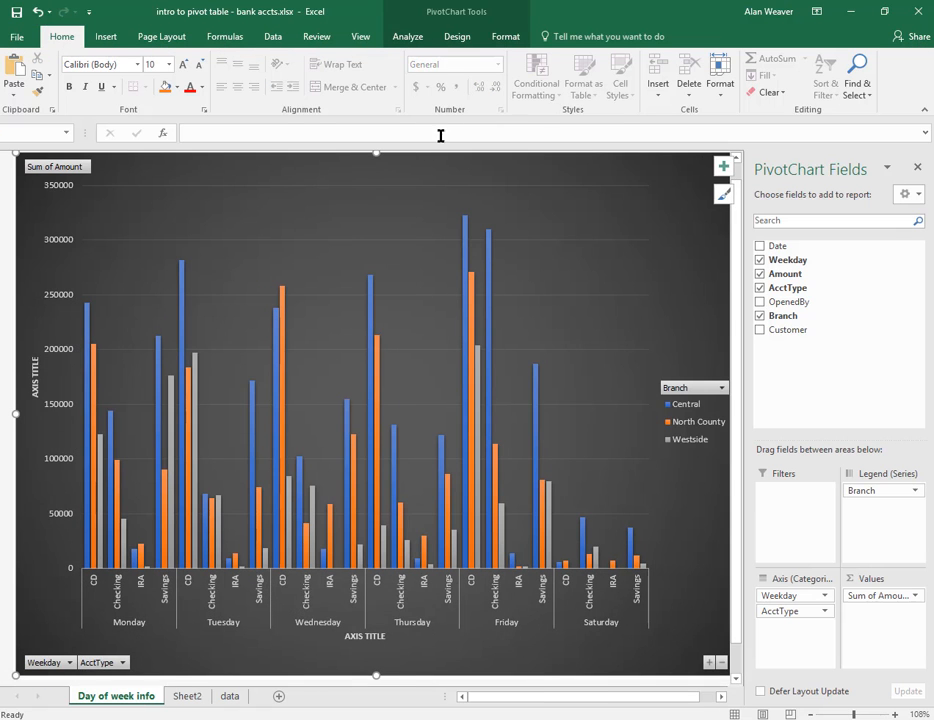
pyautogui.click(407, 36)
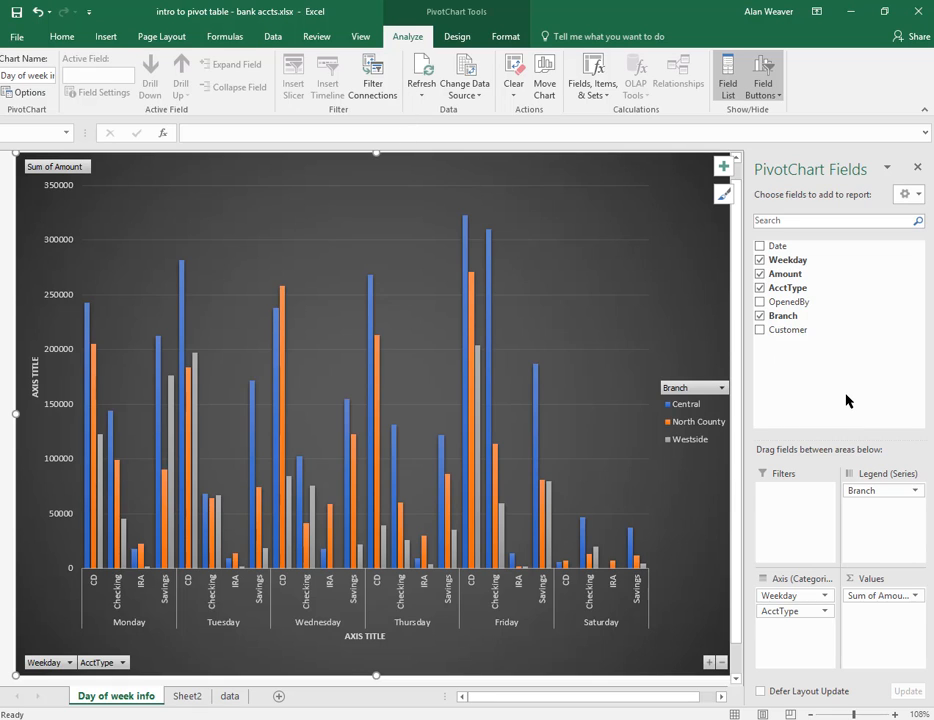
# Step: Insert a new Weekday slicer for the PivotTable on Sheet2
pyautogui.click(186, 696)
pyautogui.click(510, 451)
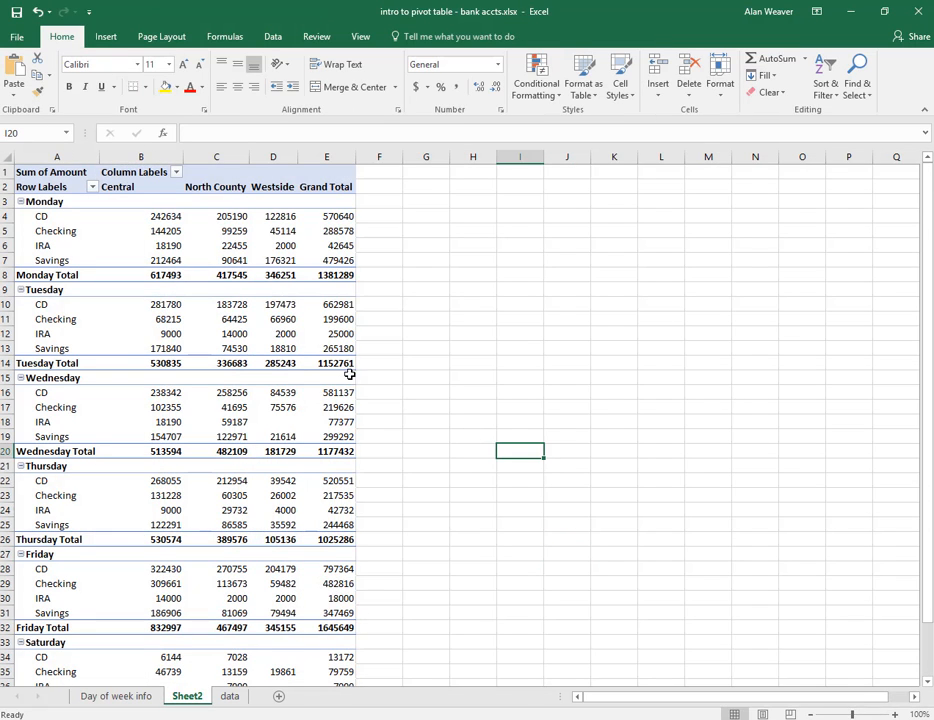
pyautogui.click(425, 318)
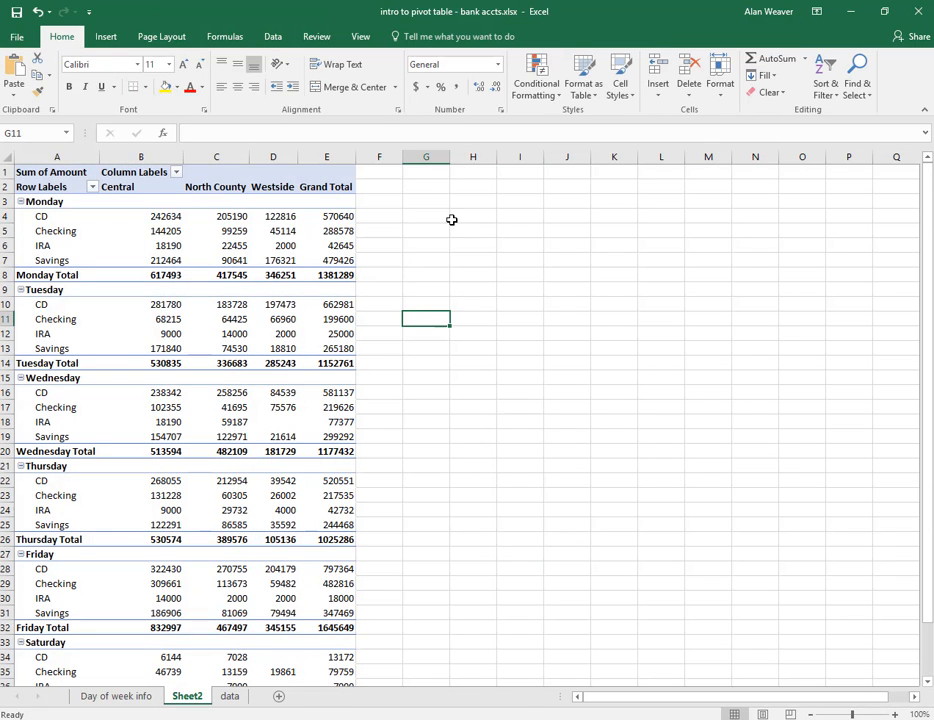
pyautogui.click(290, 261)
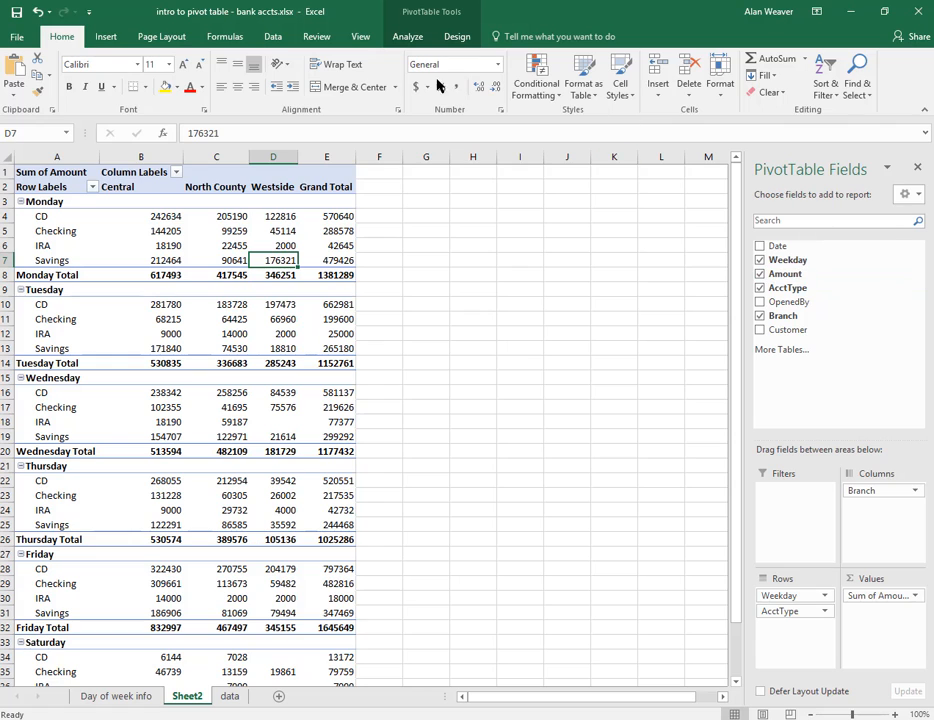
pyautogui.click(409, 37)
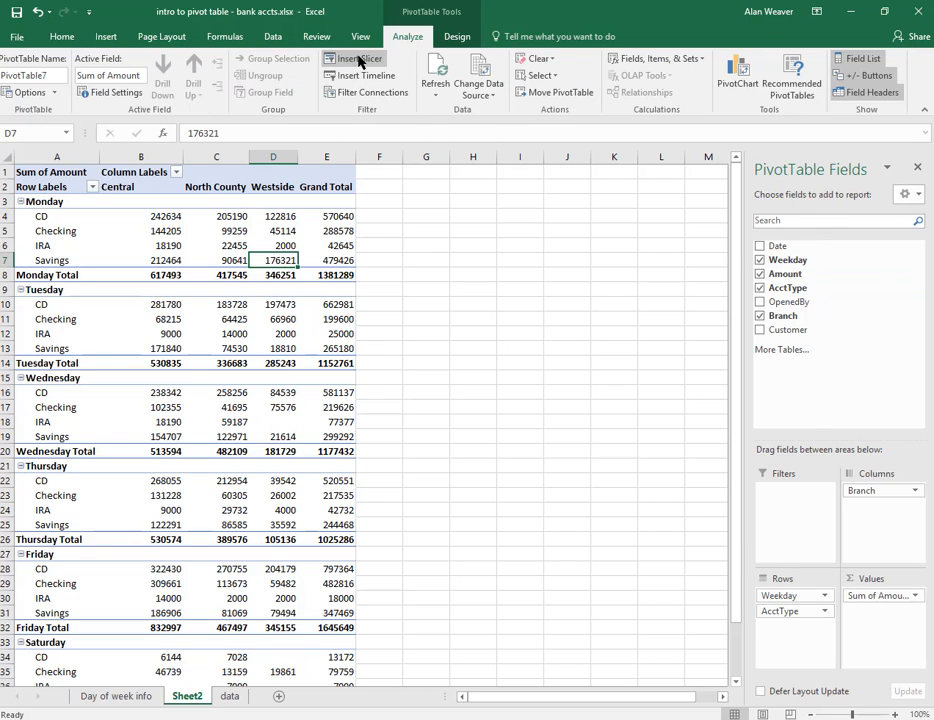
pyautogui.click(360, 58)
pyautogui.click(656, 276)
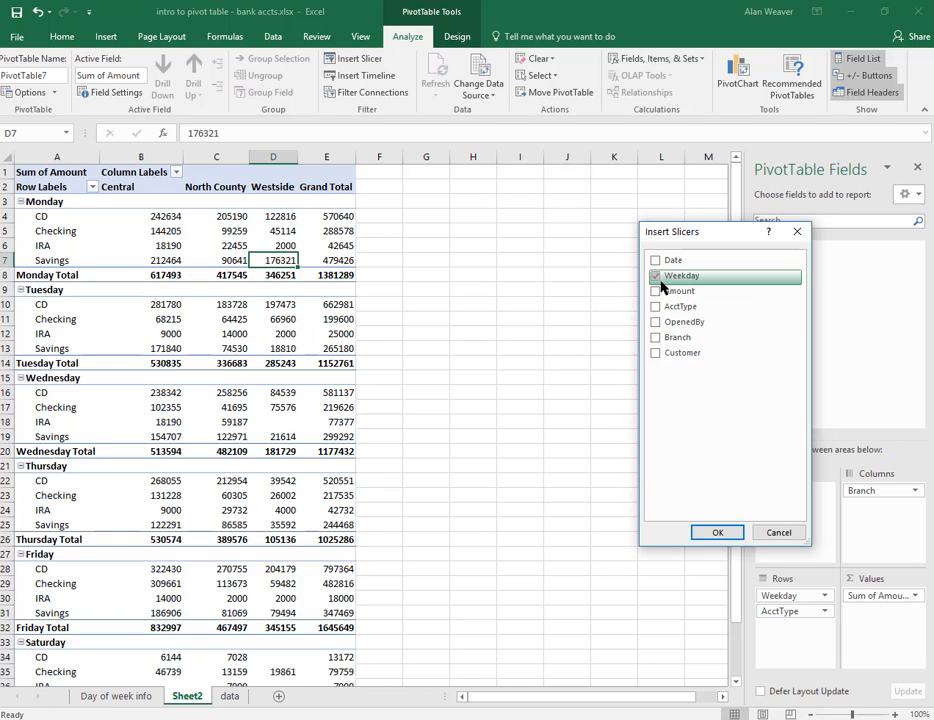
pyautogui.click(717, 532)
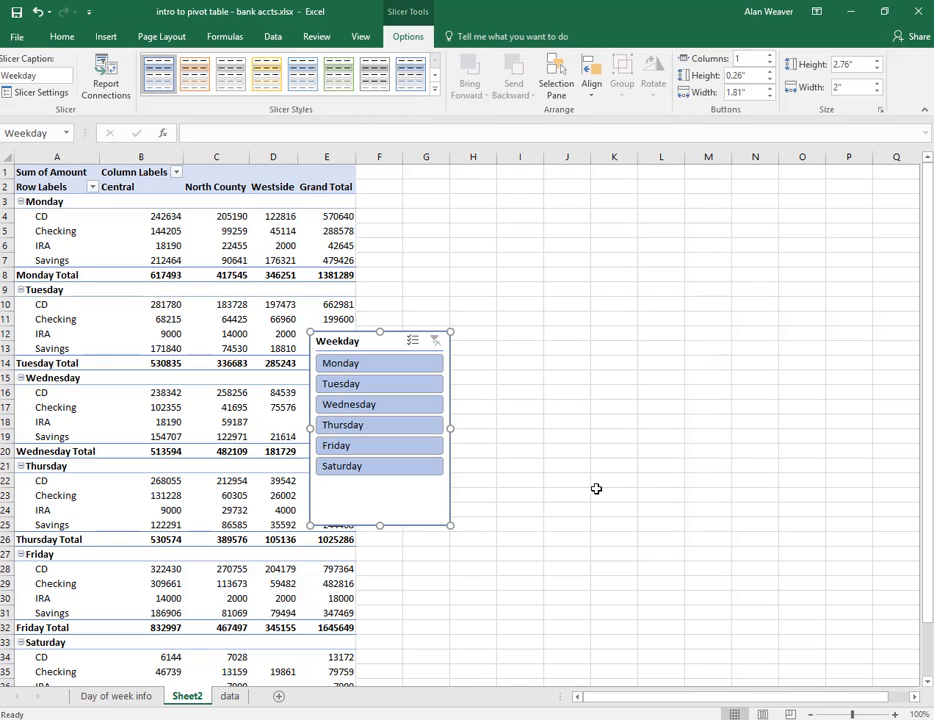
# Step: Filter the PivotTable to Wednesday with the Weekday slicer, and inspect the Central CD column in the chart on the Day of week info sheet
pyautogui.click(383, 408)
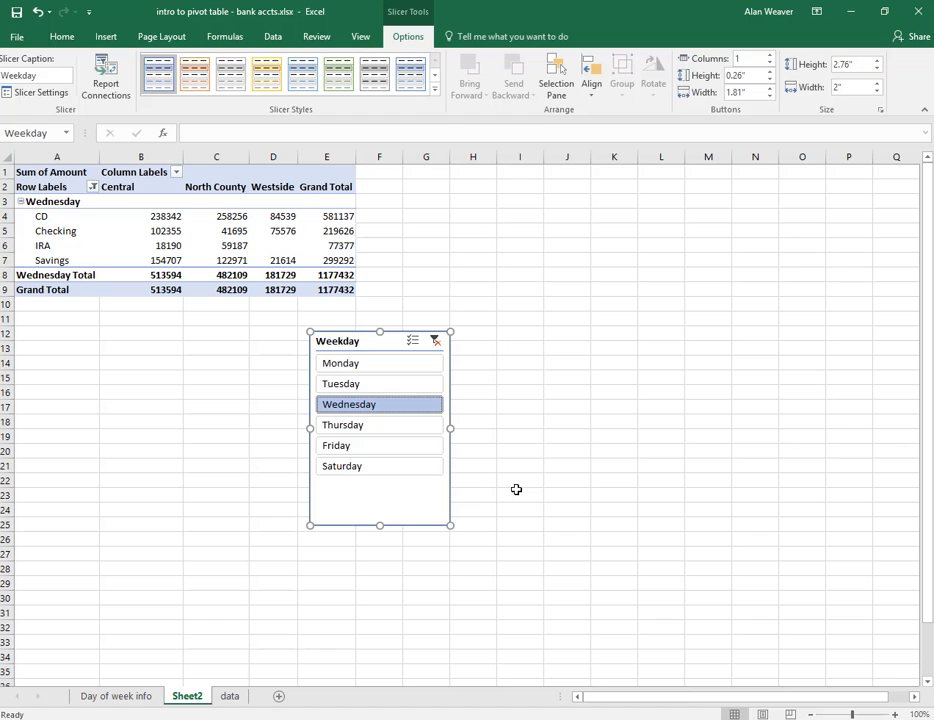
pyautogui.click(140, 695)
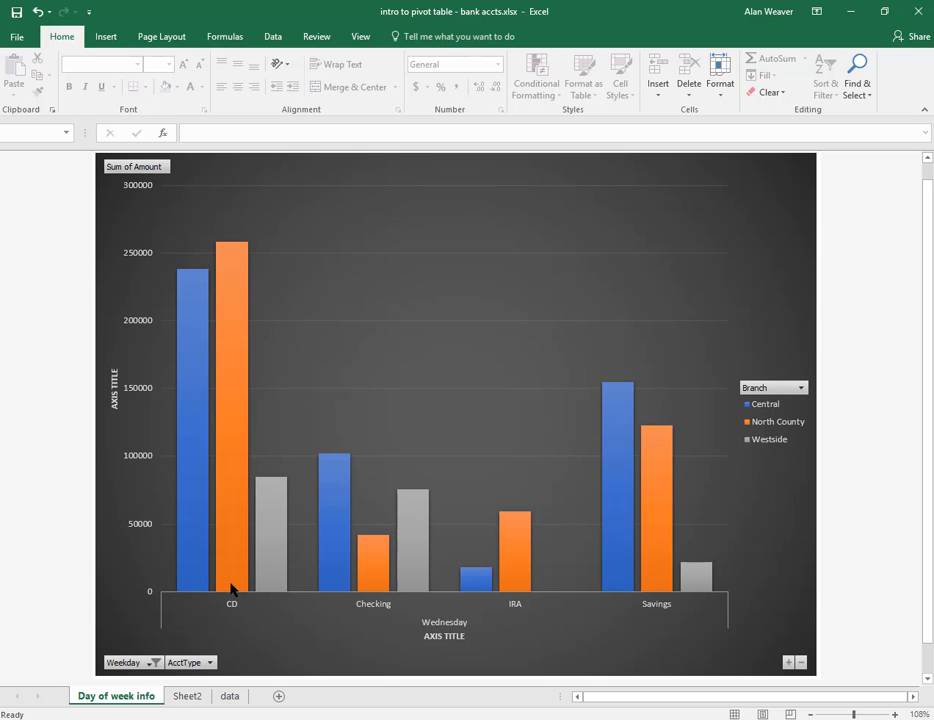
pyautogui.moveTo(179, 540)
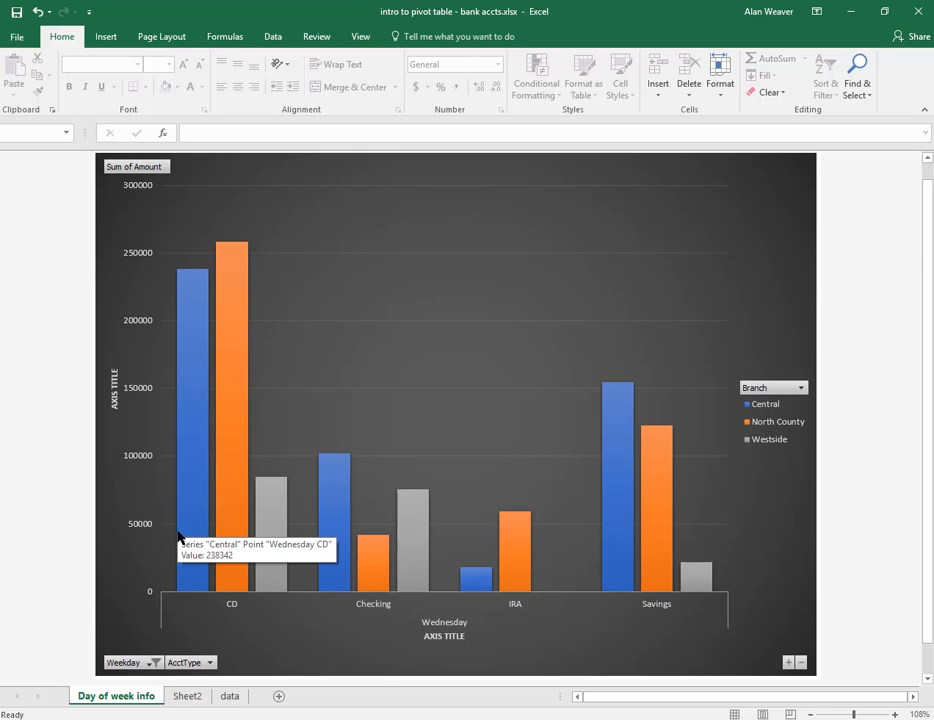